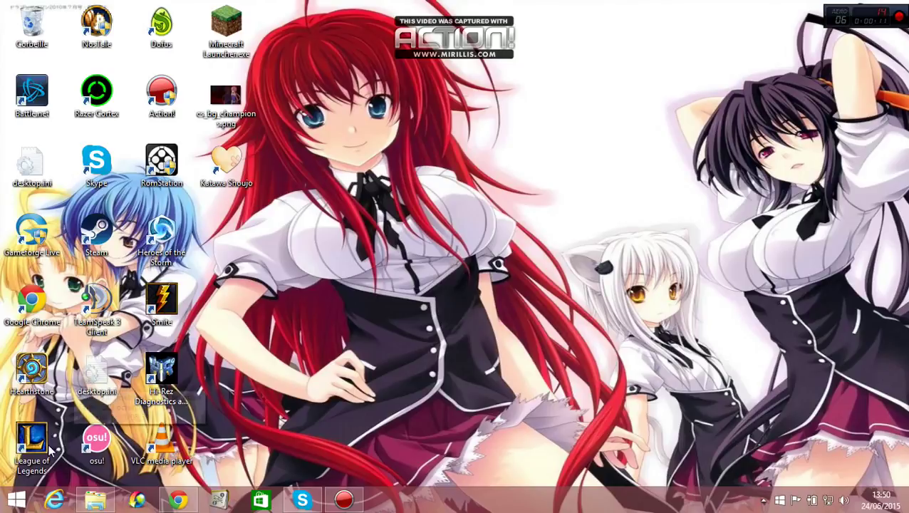
- Launch League of Legends, re-enable the menu animations on its login screen, and close the client
{"action": "double_click", "coordinate": [31, 445]}
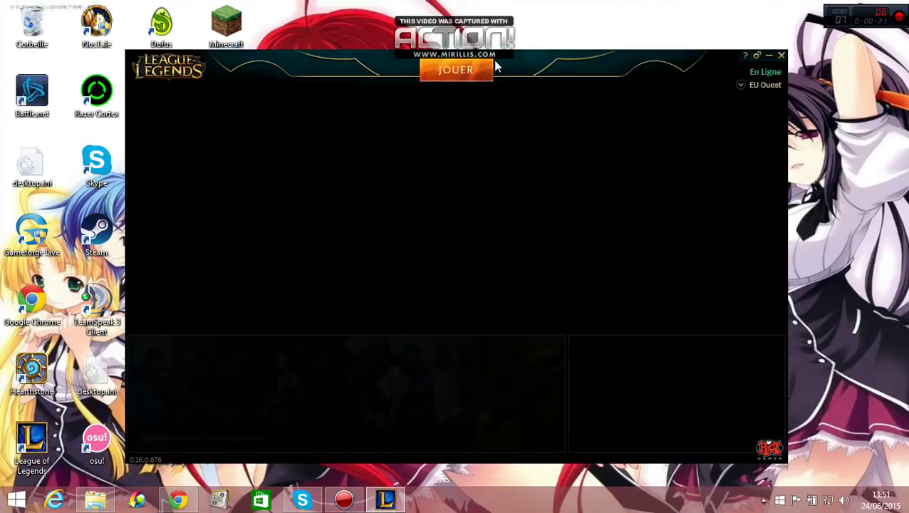
{"action": "left_click", "coordinate": [474, 74]}
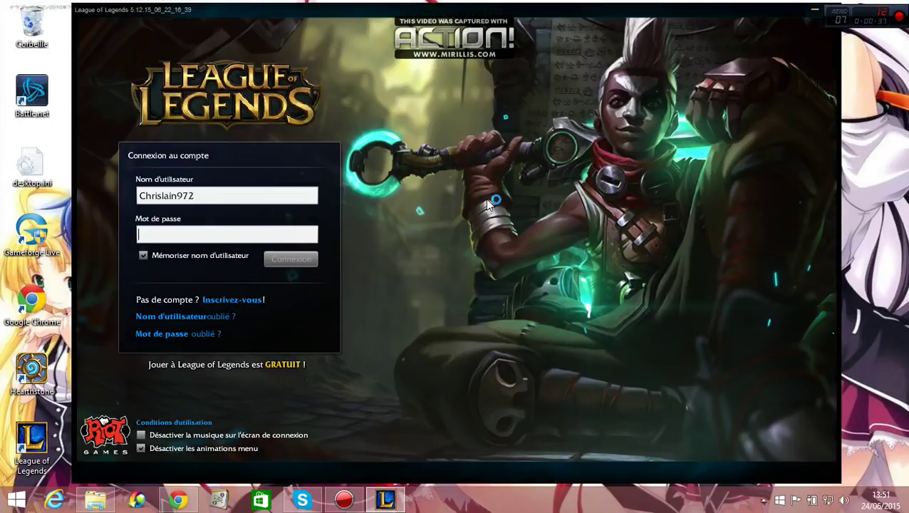
{"action": "left_click", "coordinate": [222, 449]}
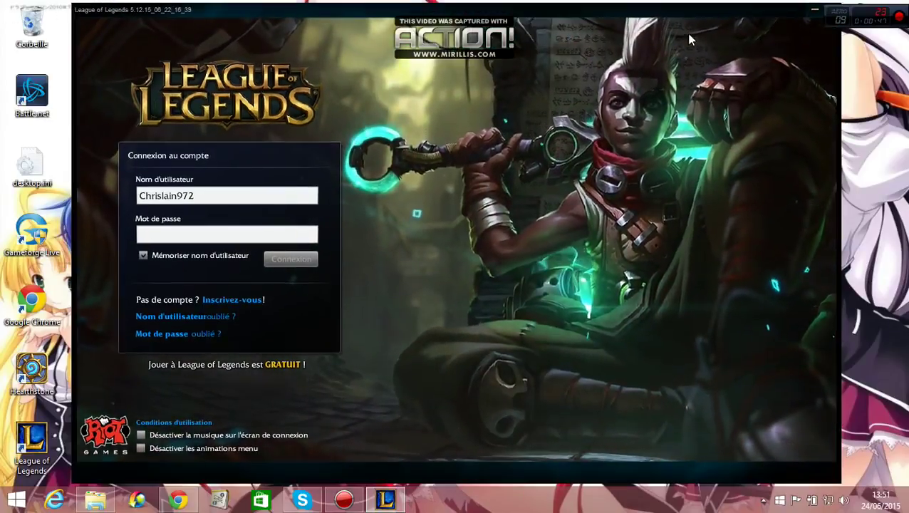
{"action": "left_click_drag", "start_coordinate": [762, 14], "coordinate": [620, 14]}
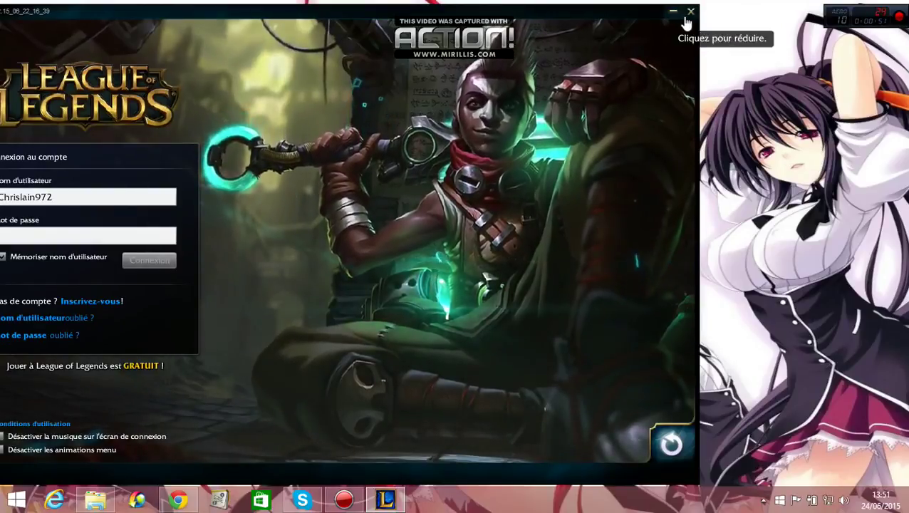
{"action": "left_click", "coordinate": [691, 13]}
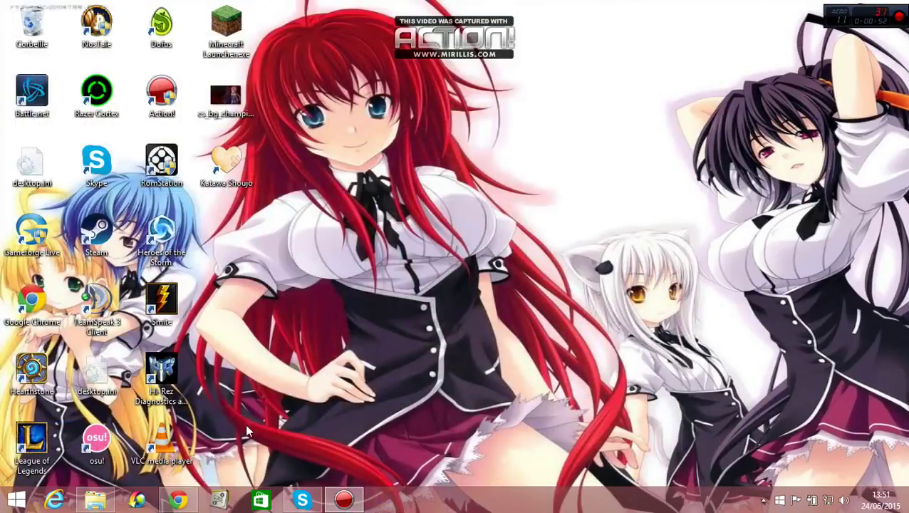
- Open C:\Riot Games\League of Legends\RADS\projects\lol_air_client in a maximized File Explorer window
{"action": "left_click", "coordinate": [96, 499]}
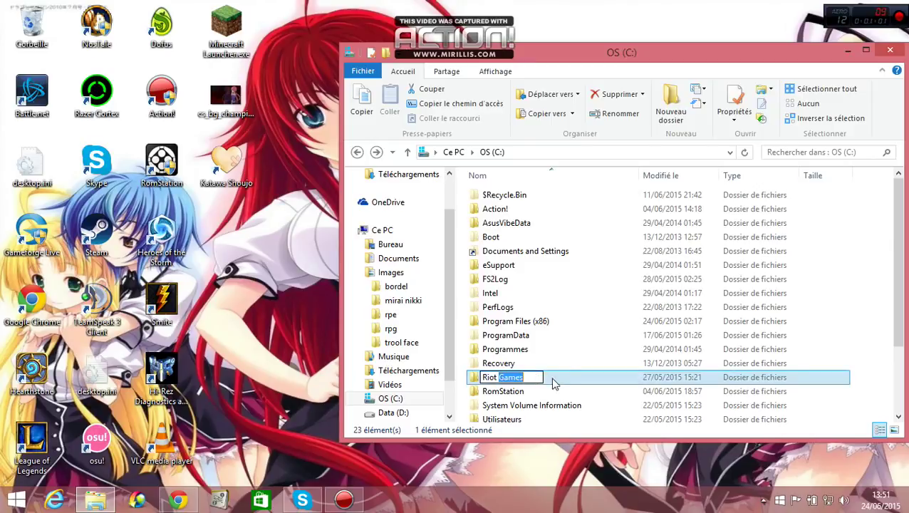
{"action": "double_click", "coordinate": [551, 378]}
{"action": "double_click", "coordinate": [557, 199]}
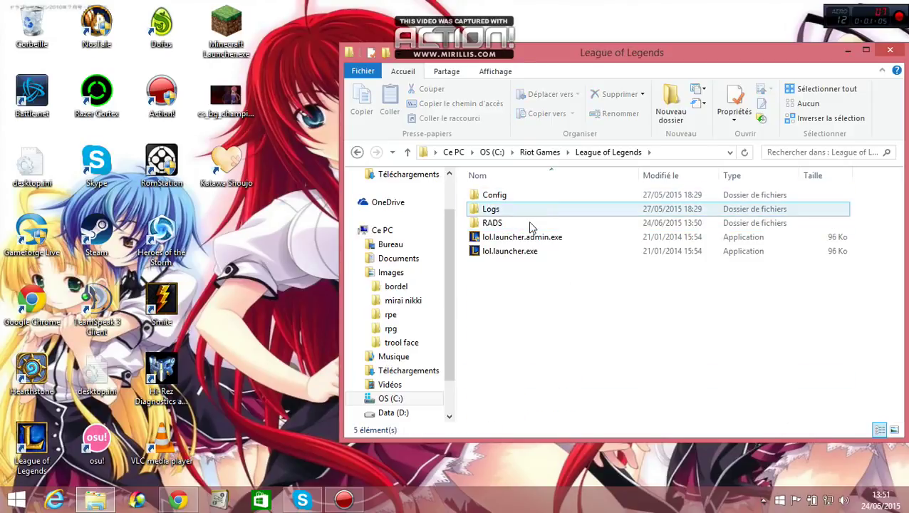
{"action": "double_click", "coordinate": [530, 225]}
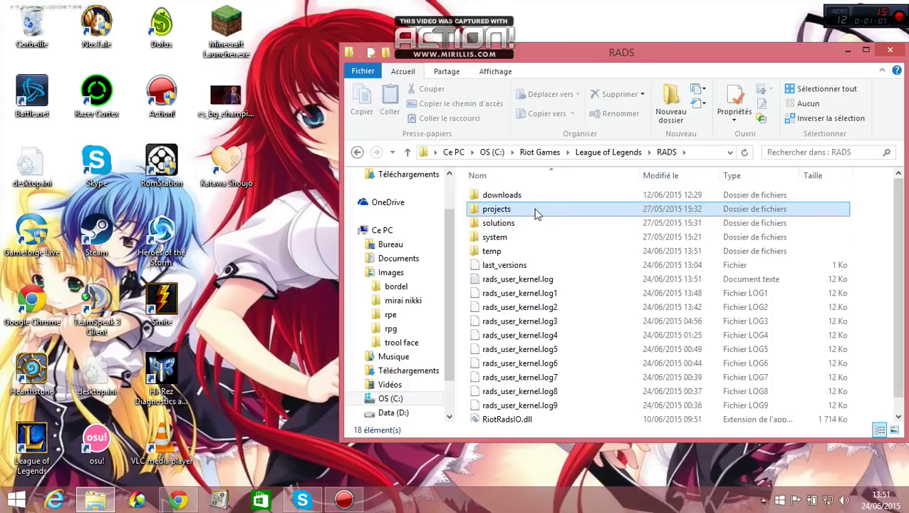
{"action": "double_click", "coordinate": [536, 212]}
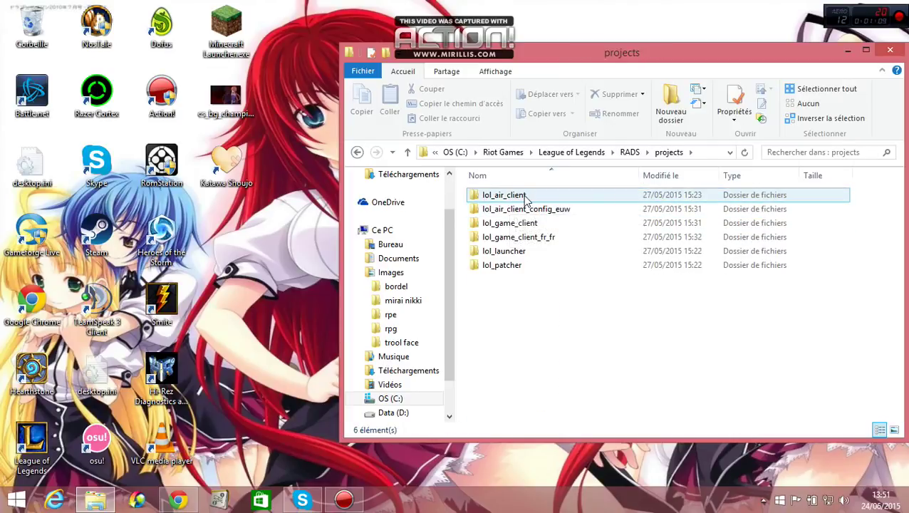
{"action": "double_click", "coordinate": [584, 55]}
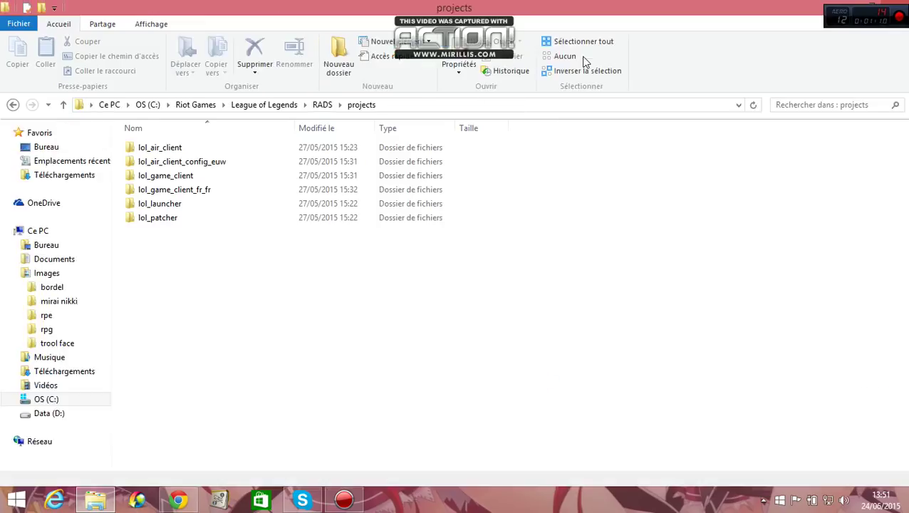
{"action": "double_click", "coordinate": [222, 149]}
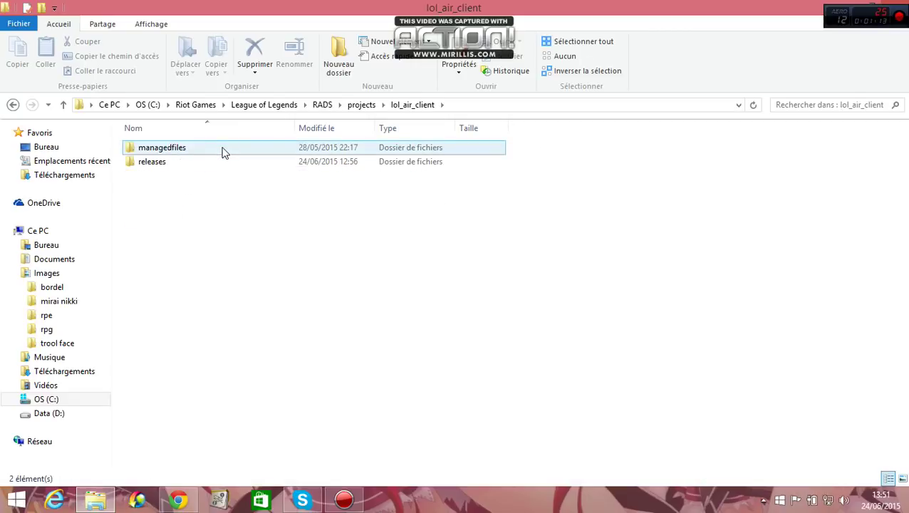
{"action": "double_click", "coordinate": [222, 148]}
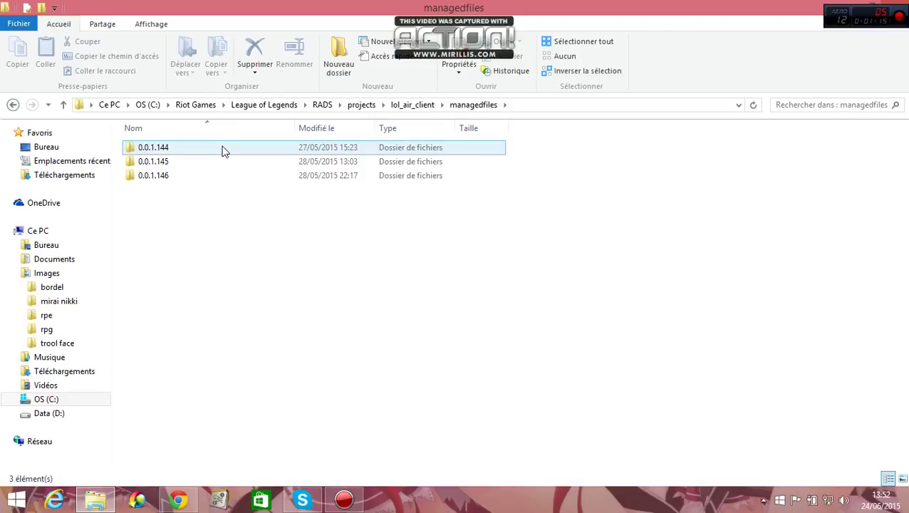
{"action": "double_click", "coordinate": [222, 149]}
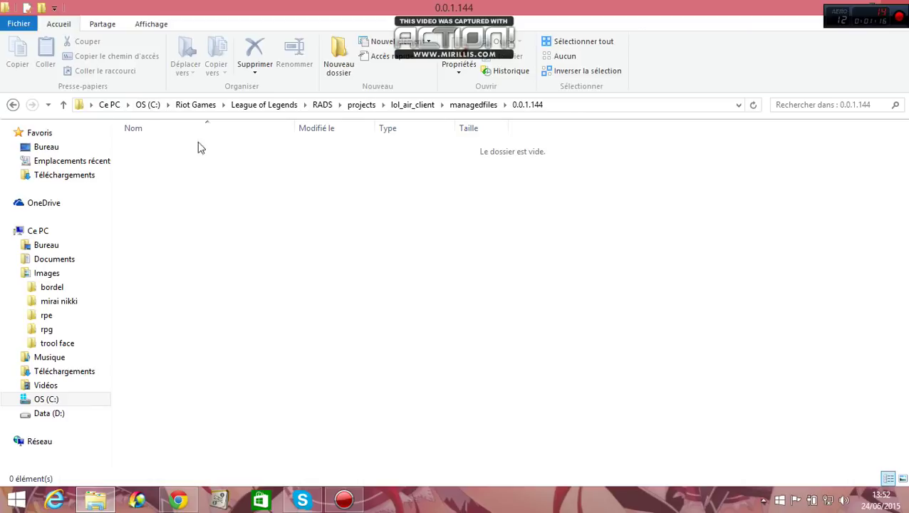
{"action": "left_click", "coordinate": [12, 105]}
{"action": "left_click", "coordinate": [13, 105]}
{"action": "left_click", "coordinate": [13, 105]}
{"action": "left_click", "coordinate": [34, 104]}
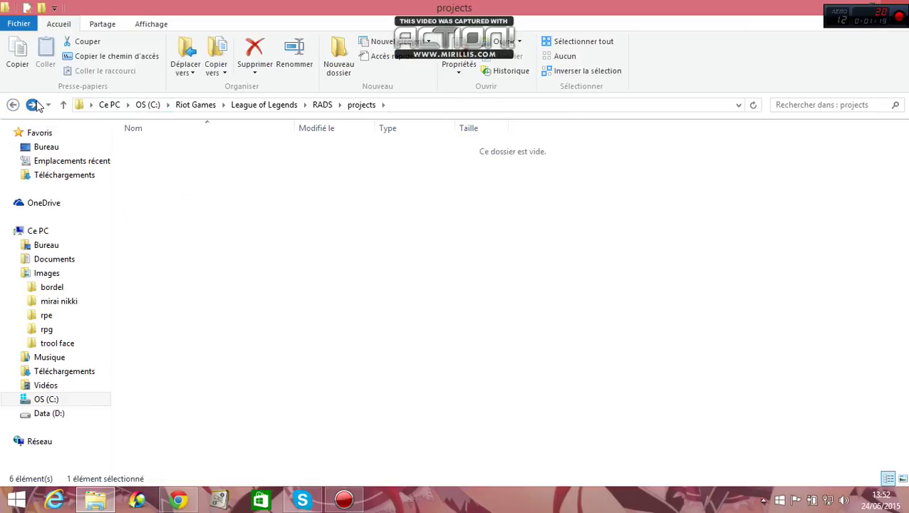
- Open the releases\0.0.1.149\deploy\mod folder inside lol_air_client
{"action": "double_click", "coordinate": [234, 162]}
{"action": "double_click", "coordinate": [216, 149]}
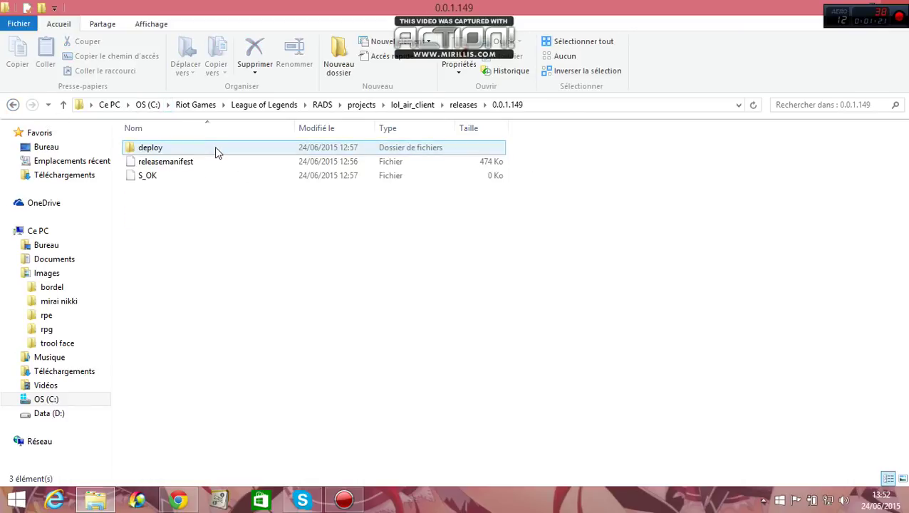
{"action": "double_click", "coordinate": [216, 149]}
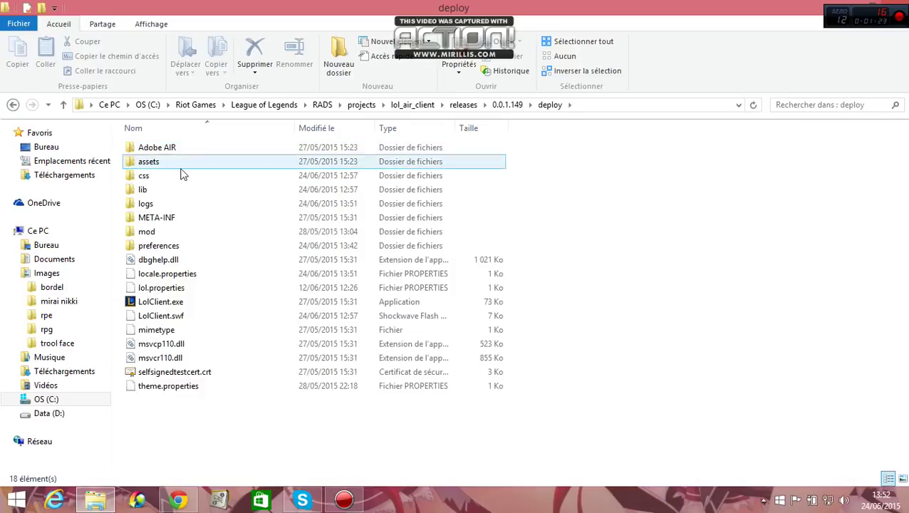
{"action": "left_click", "coordinate": [178, 234]}
{"action": "double_click", "coordinate": [177, 234]}
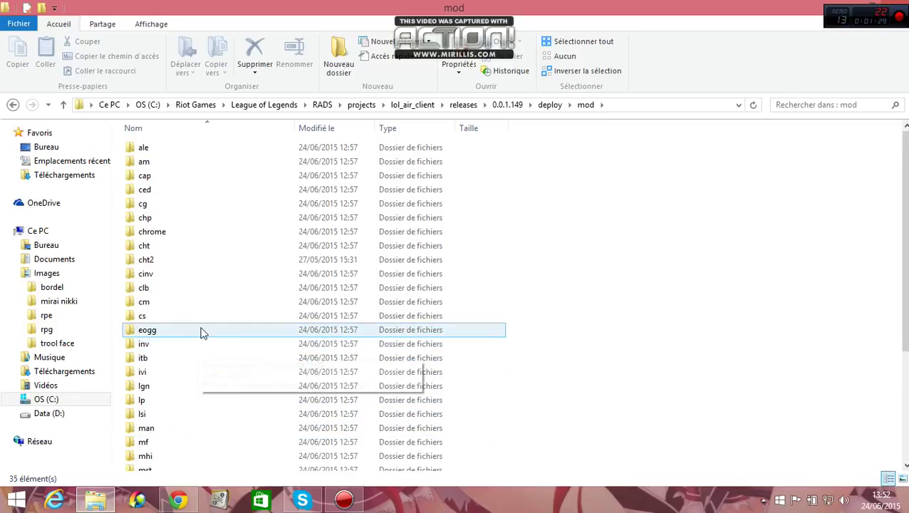
- Open the loginEkko theme folder under lgn\themes within the mod folder
{"action": "double_click", "coordinate": [191, 391]}
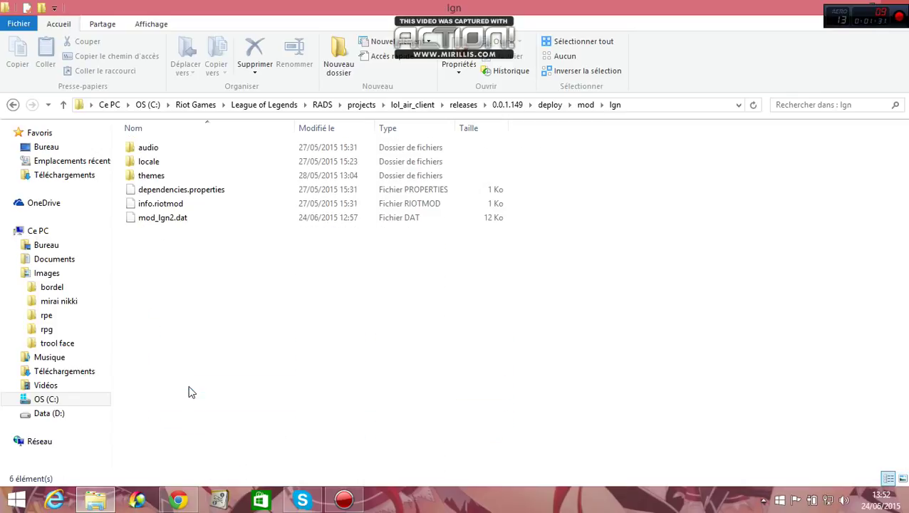
{"action": "double_click", "coordinate": [198, 178]}
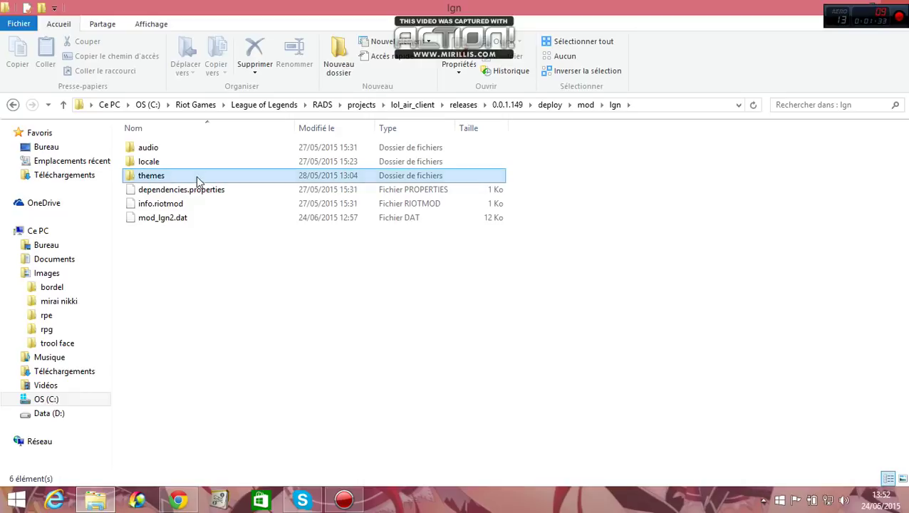
{"action": "left_click", "coordinate": [194, 149]}
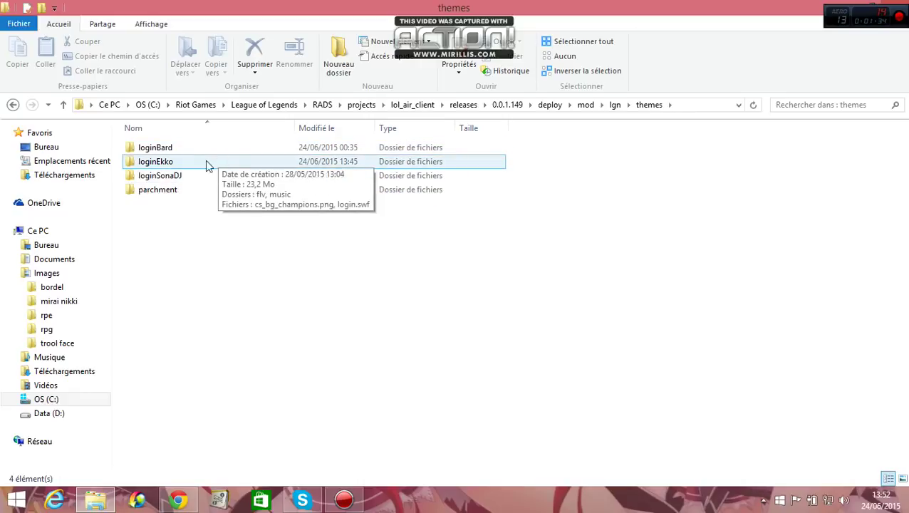
{"action": "left_click", "coordinate": [265, 163]}
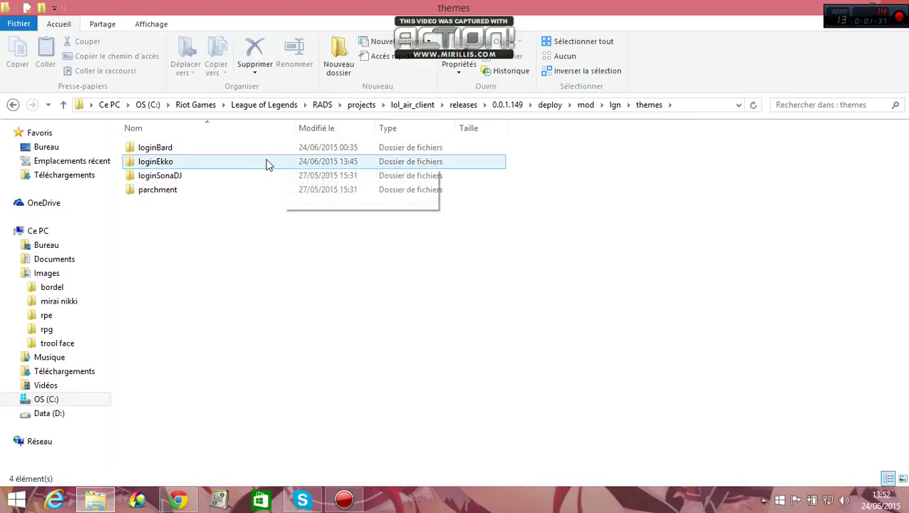
{"action": "double_click", "coordinate": [232, 169]}
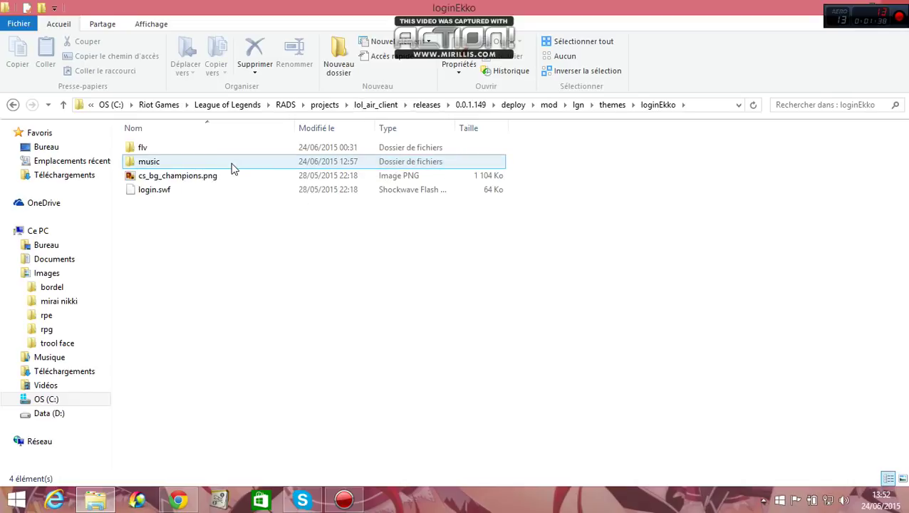
- View the original cs_bg_champions.png background image in the loginEkko folder and close the viewer
{"action": "left_click", "coordinate": [233, 181]}
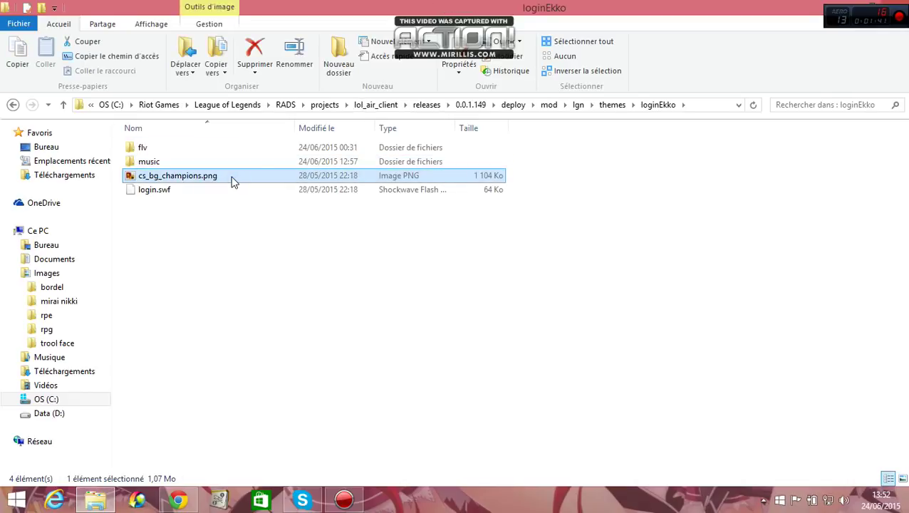
{"action": "double_click", "coordinate": [233, 179]}
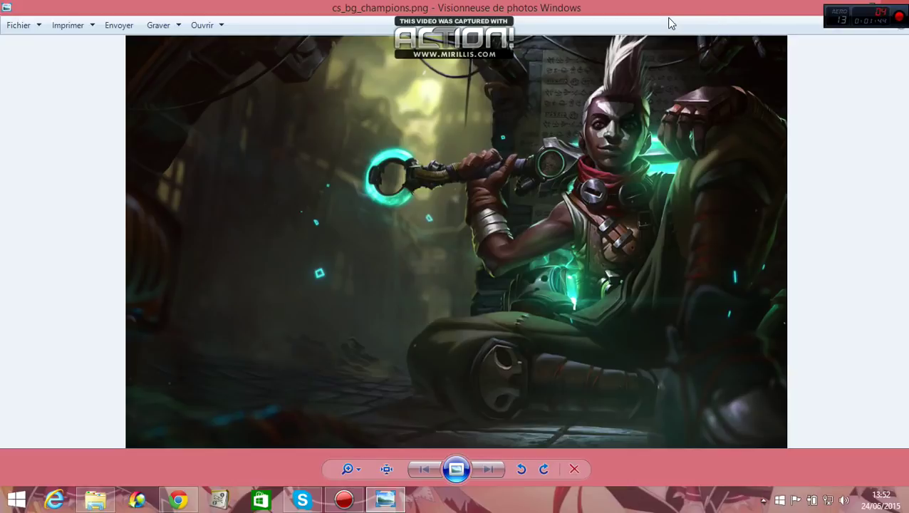
{"action": "left_click", "coordinate": [893, 7]}
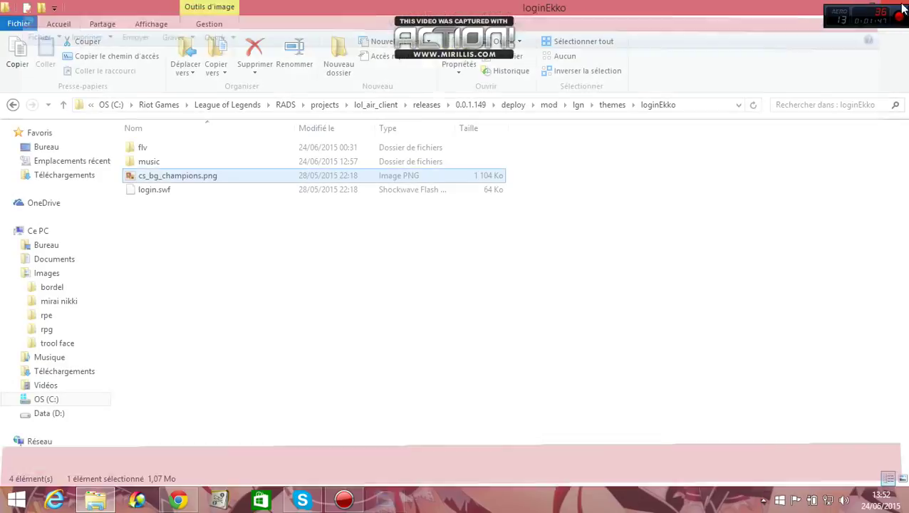
- Restore the folder window's size and replace loginEkko's cs_bg_champions.png with the same-named image from the desktop
{"action": "double_click", "coordinate": [424, 12]}
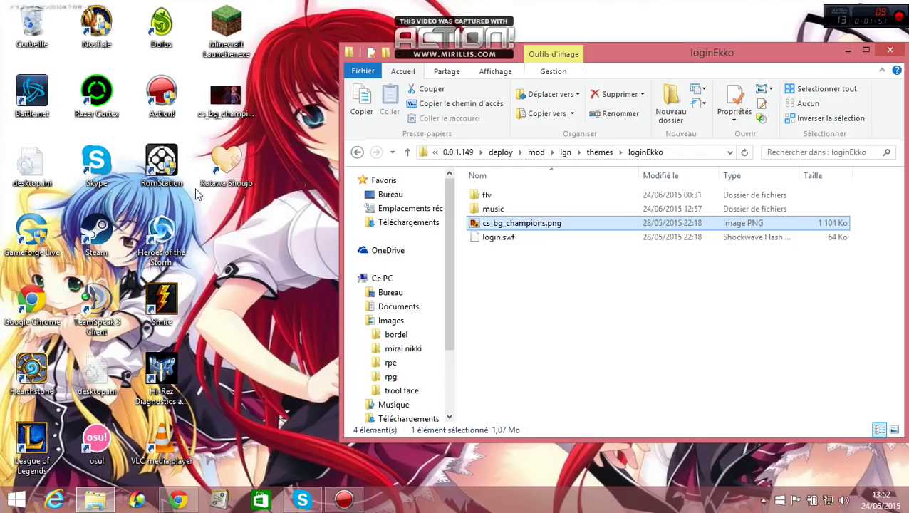
{"action": "left_click", "coordinate": [237, 112]}
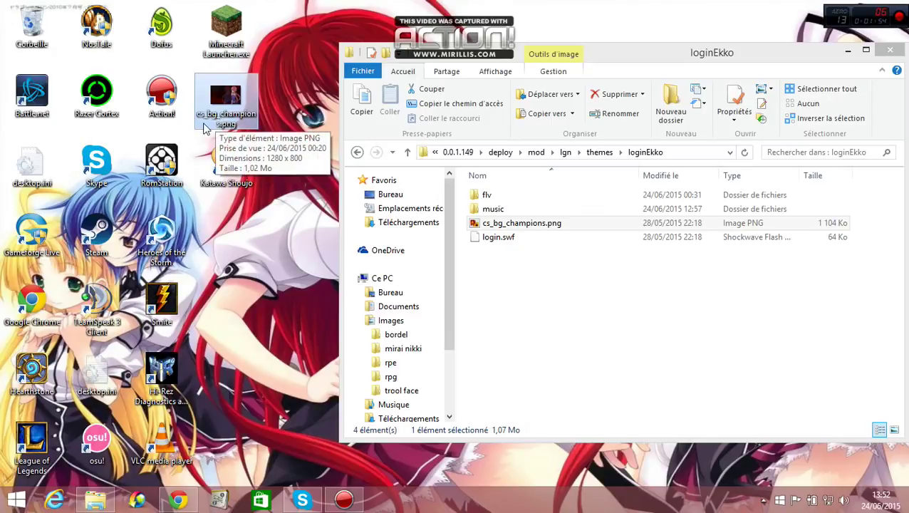
{"action": "left_click", "coordinate": [536, 223]}
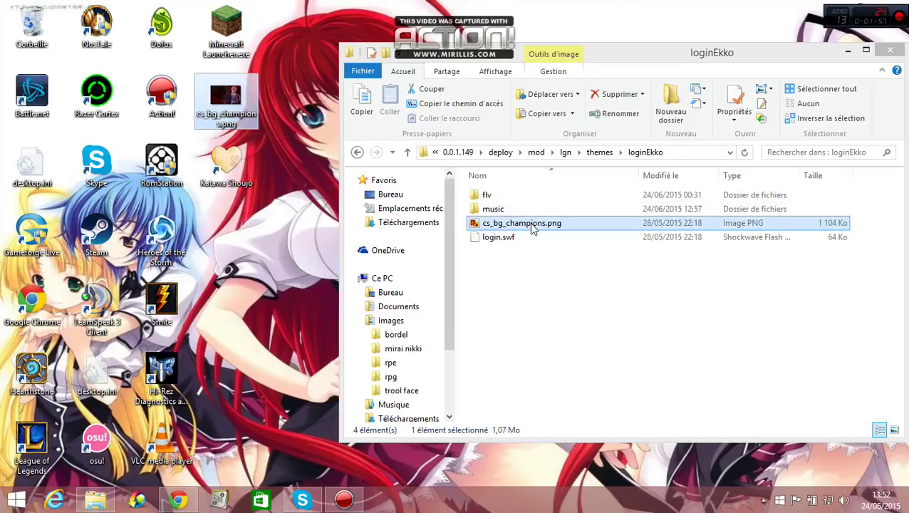
{"action": "left_click", "coordinate": [238, 106]}
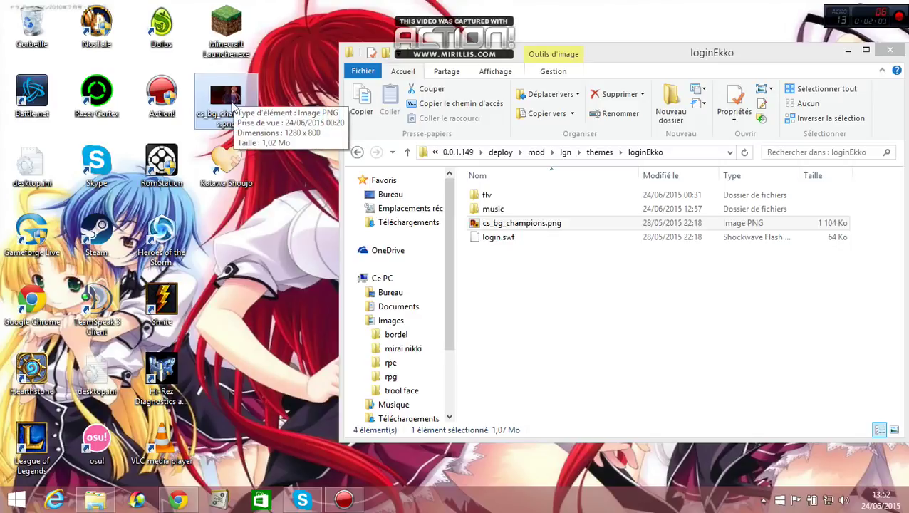
{"action": "left_click_drag", "start_coordinate": [237, 107], "coordinate": [538, 269]}
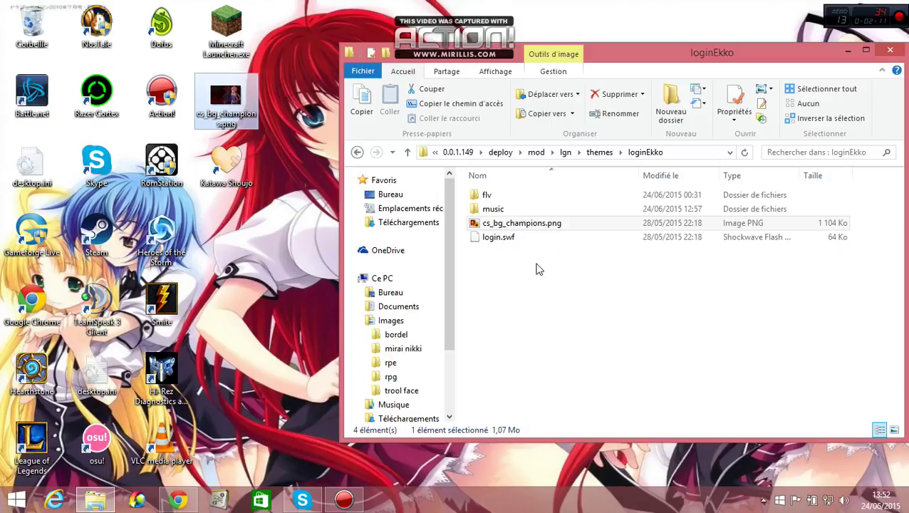
{"action": "left_click", "coordinate": [436, 156]}
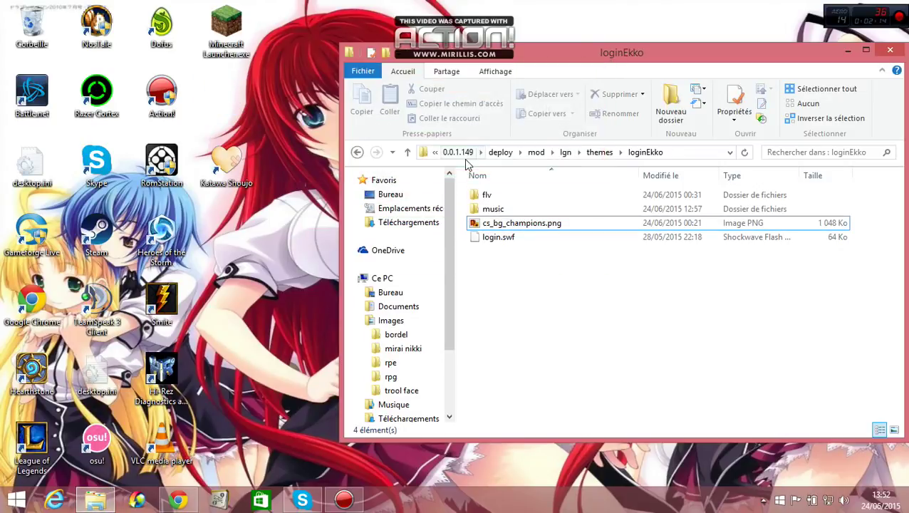
- View the replacement cs_bg_champions.png in the loginEkko folder to check the new background, and close the viewer
{"action": "left_click", "coordinate": [529, 224]}
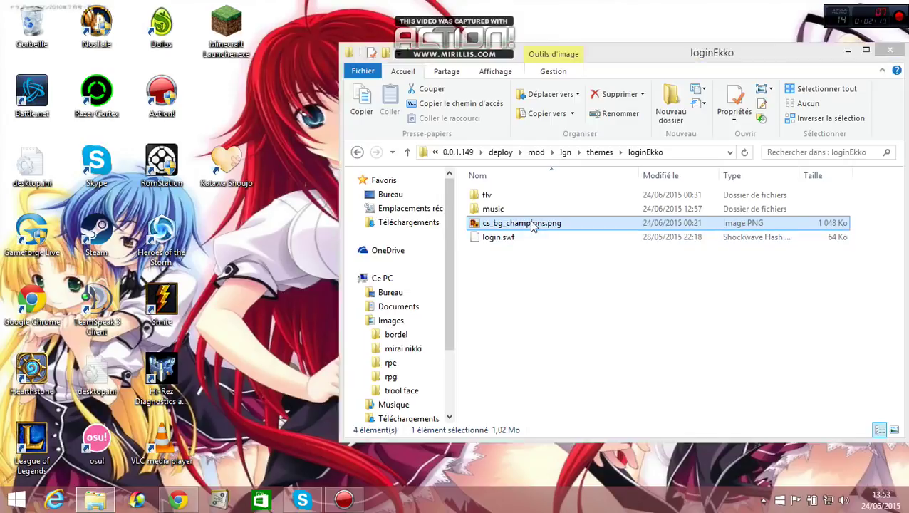
{"action": "double_click", "coordinate": [531, 225]}
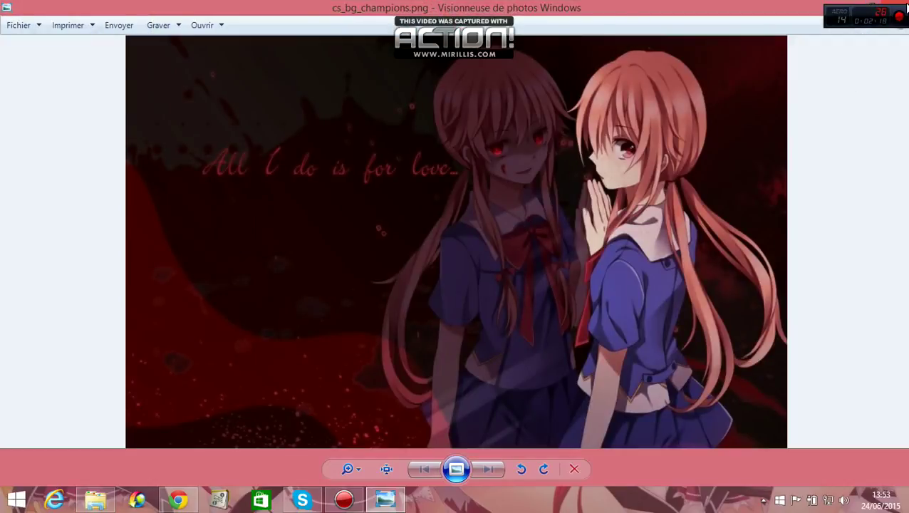
{"action": "left_click", "coordinate": [906, 6]}
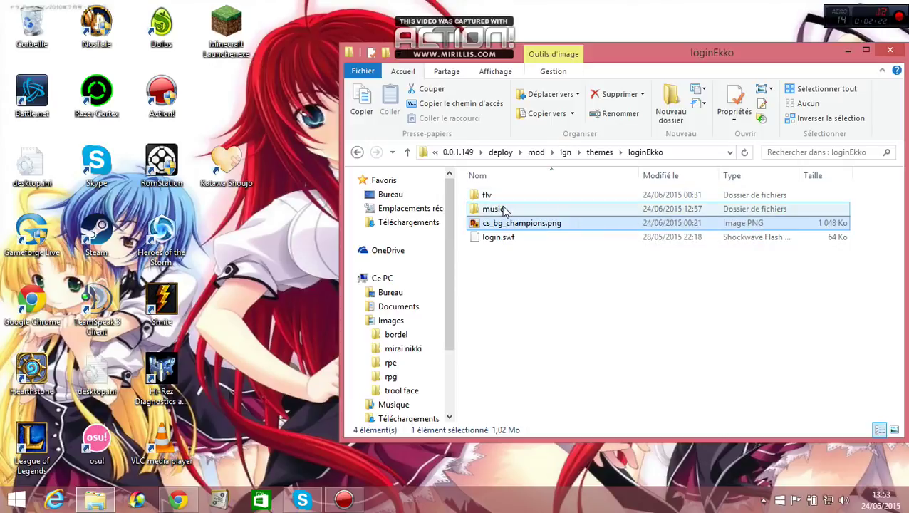
- Open the music folder inside loginEkko, play LoginScreenIntro.mp3 to preview the login music, and close the player
{"action": "double_click", "coordinate": [502, 210]}
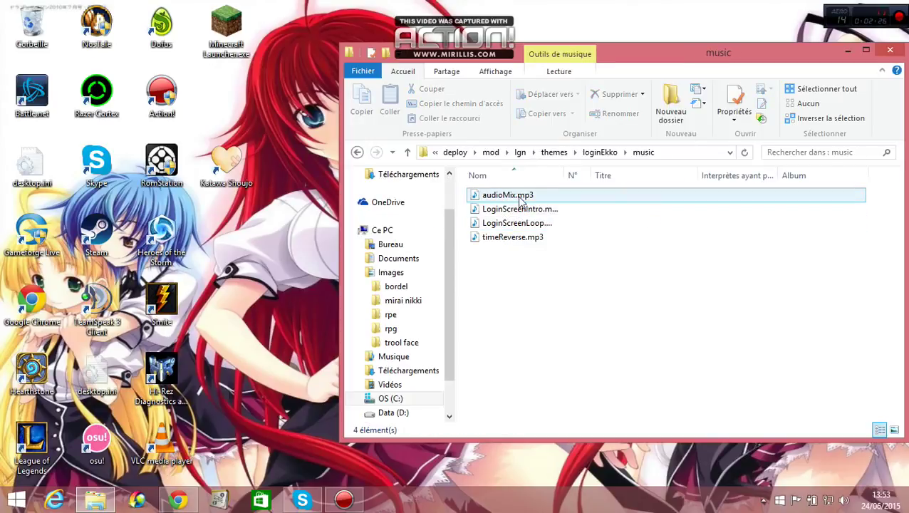
{"action": "left_click", "coordinate": [529, 214]}
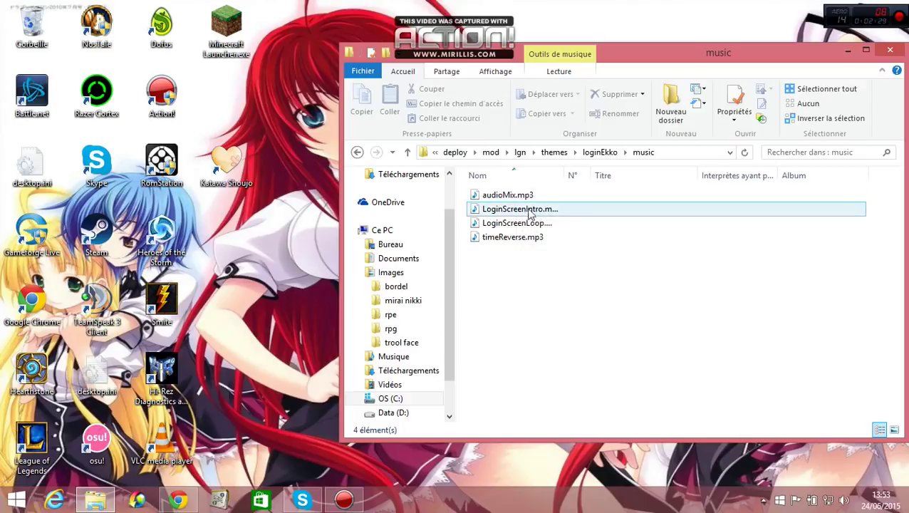
{"action": "left_click", "coordinate": [530, 214]}
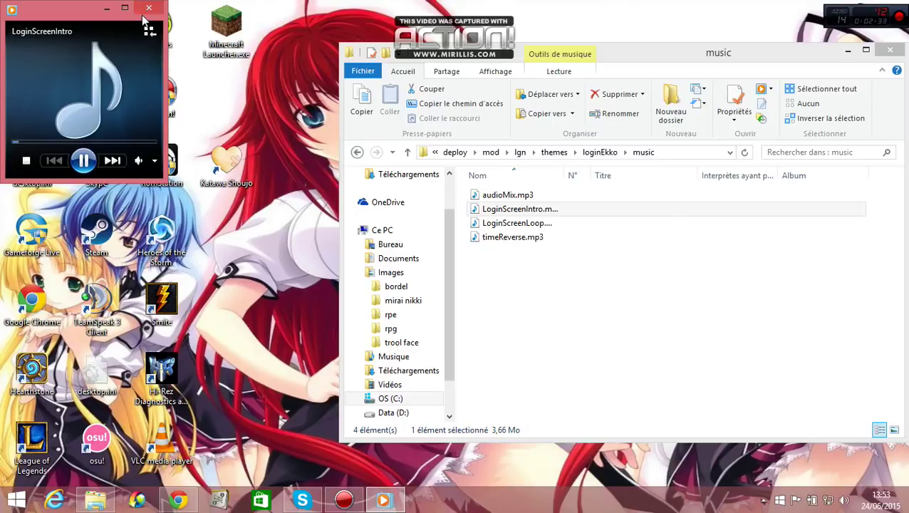
{"action": "left_click", "coordinate": [532, 210]}
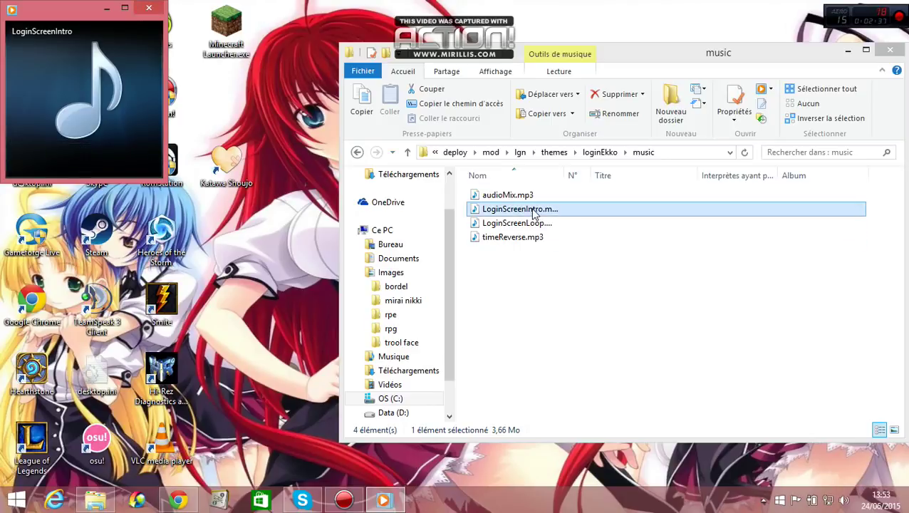
{"action": "left_click", "coordinate": [322, 117]}
{"action": "mouse_move", "coordinate": [166, 34]}
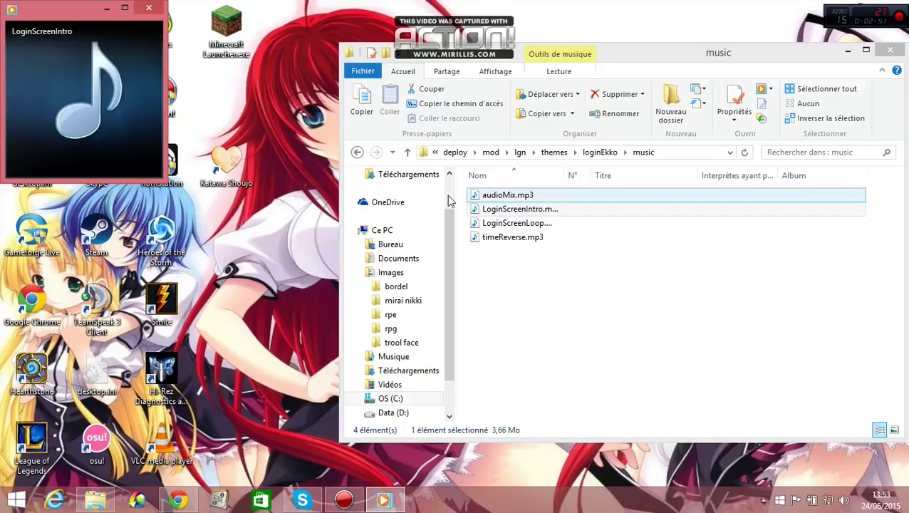
{"action": "left_click", "coordinate": [148, 7]}
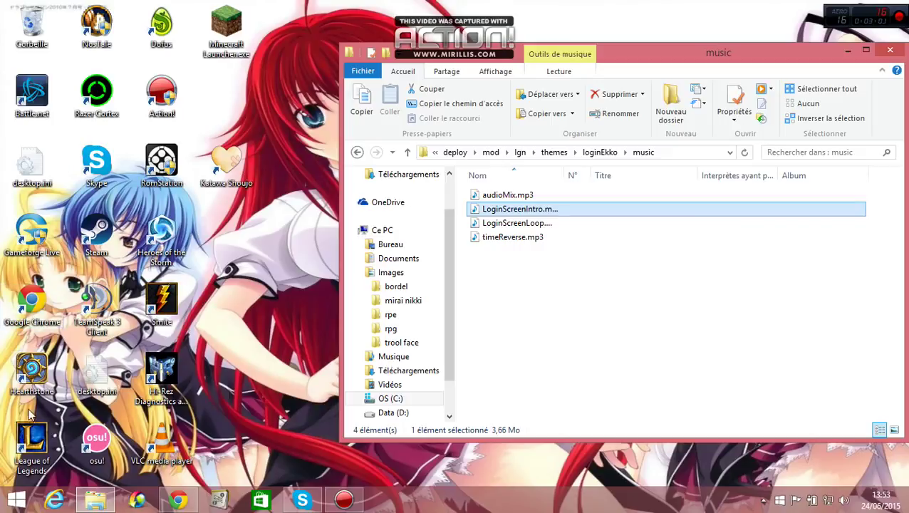
- Launch League of Legends and view cs_bg_champions.png in the loginEkko folder, closing the image viewer
{"action": "left_click", "coordinate": [40, 428]}
{"action": "left_click", "coordinate": [358, 152]}
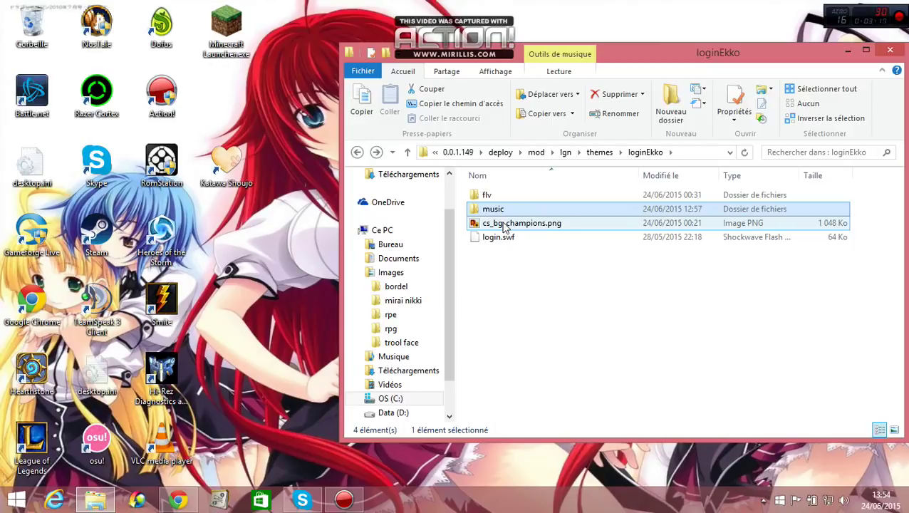
{"action": "left_click", "coordinate": [504, 226]}
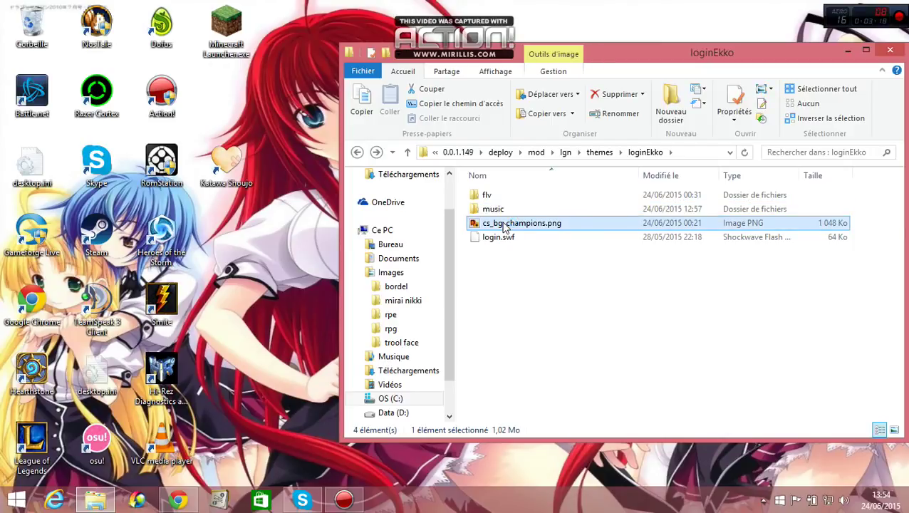
{"action": "double_click", "coordinate": [503, 227]}
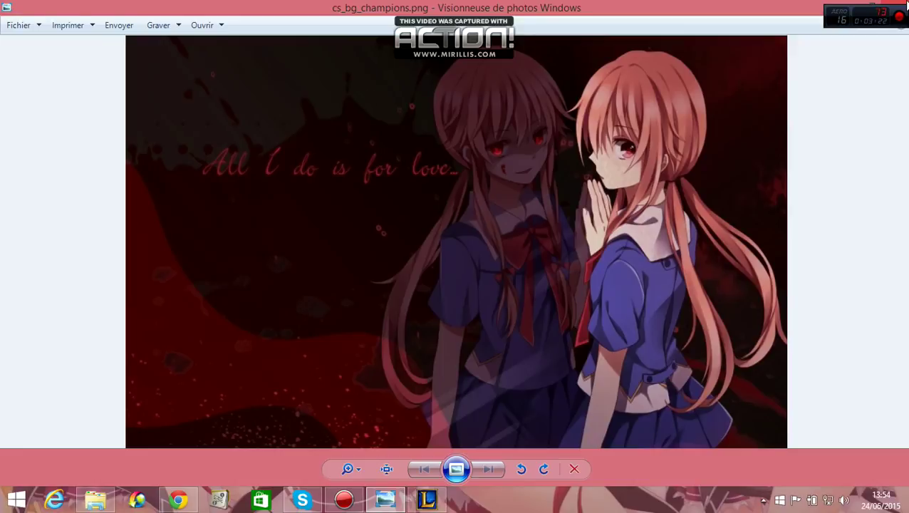
{"action": "left_click", "coordinate": [905, 4]}
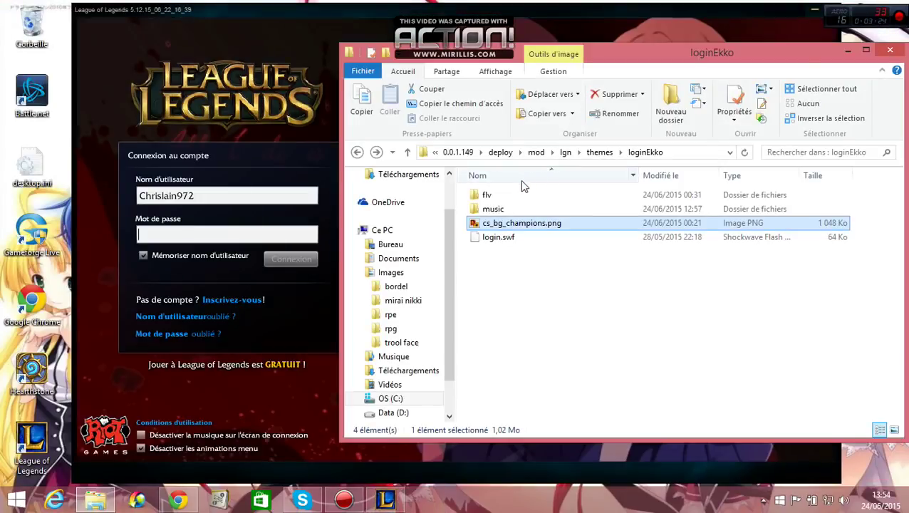
- On the League of Legends login screen, switch "Désactiver les animations menu" off and back on to compare the backgrounds
{"action": "left_click", "coordinate": [308, 397]}
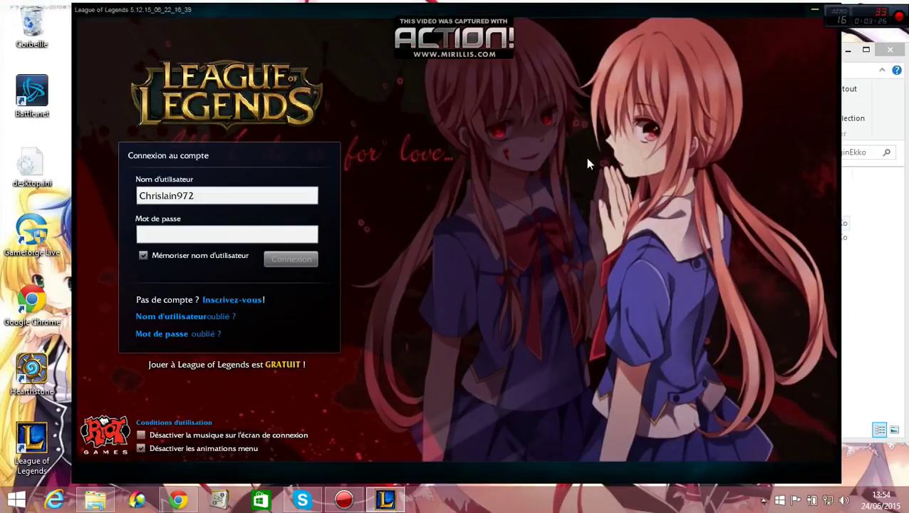
{"action": "left_click", "coordinate": [229, 450]}
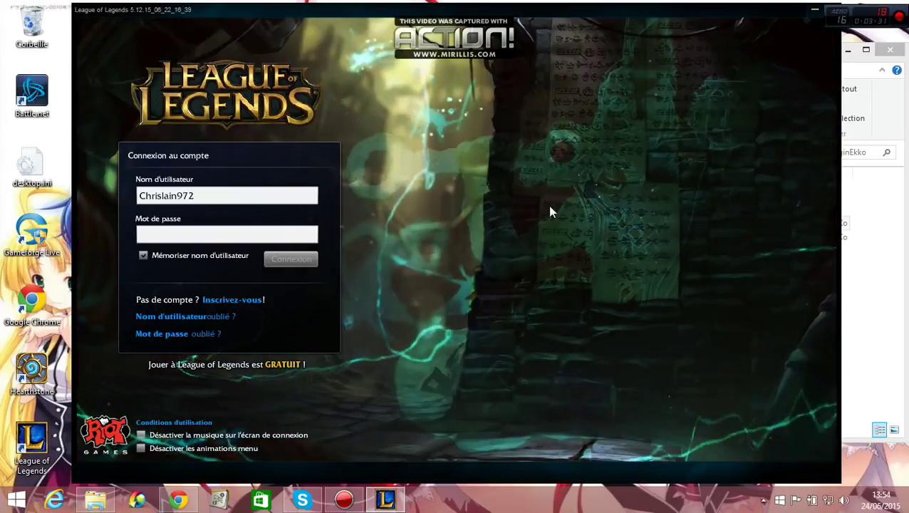
{"action": "left_click", "coordinate": [148, 448]}
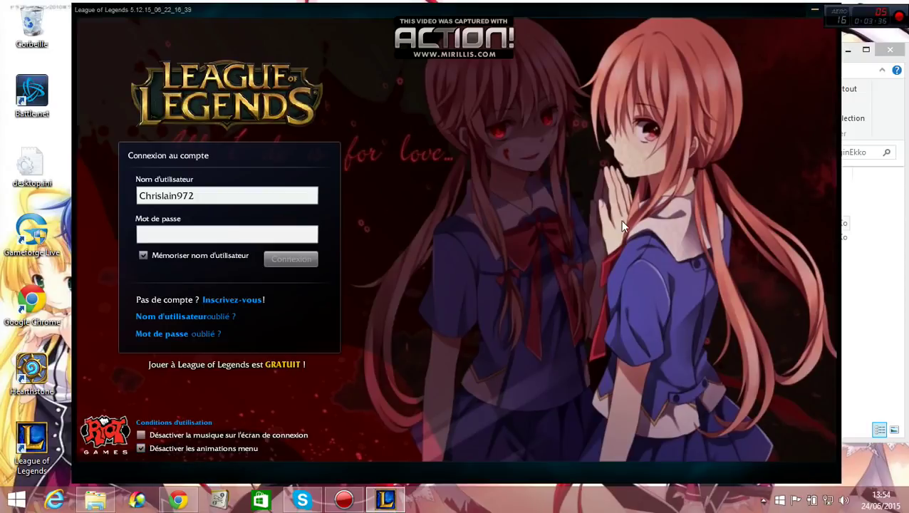
- Minimize the League of Legends client, check the files in loginEkko's music folder, and return to loginEkko
{"action": "left_click", "coordinate": [816, 15]}
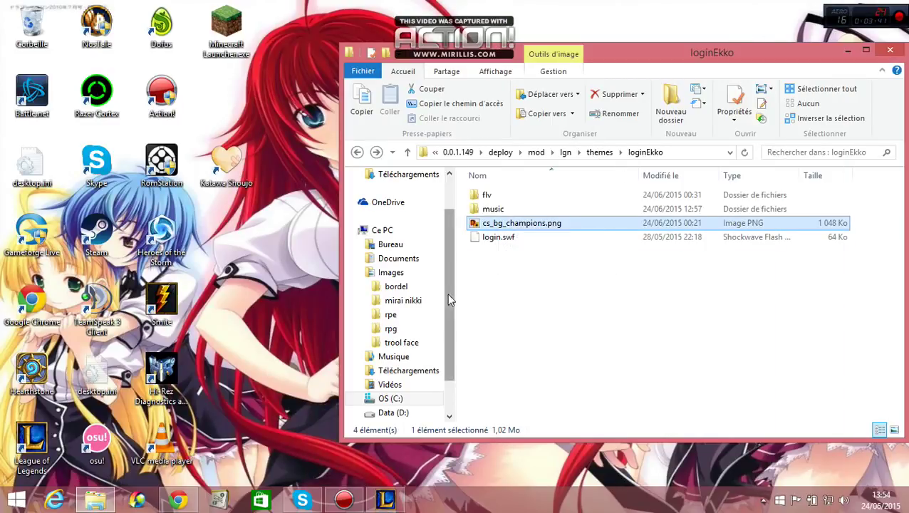
{"action": "double_click", "coordinate": [549, 209]}
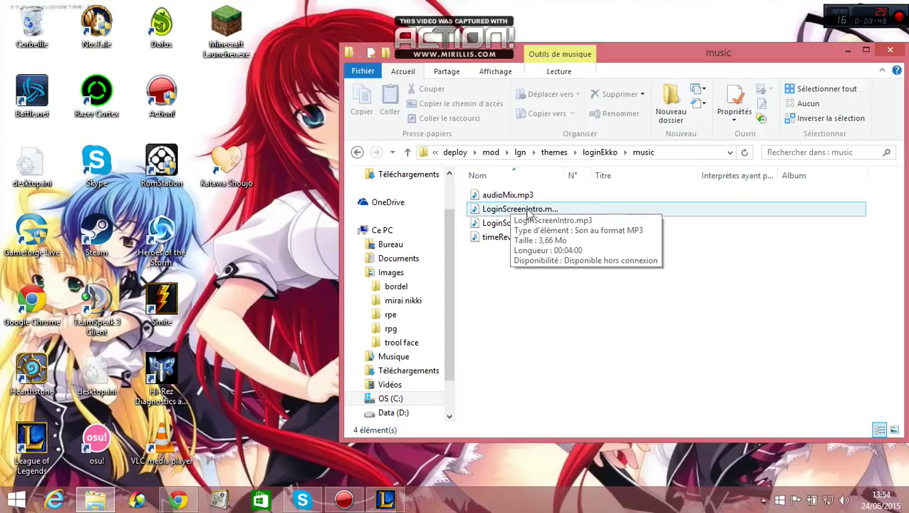
{"action": "left_click", "coordinate": [357, 152]}
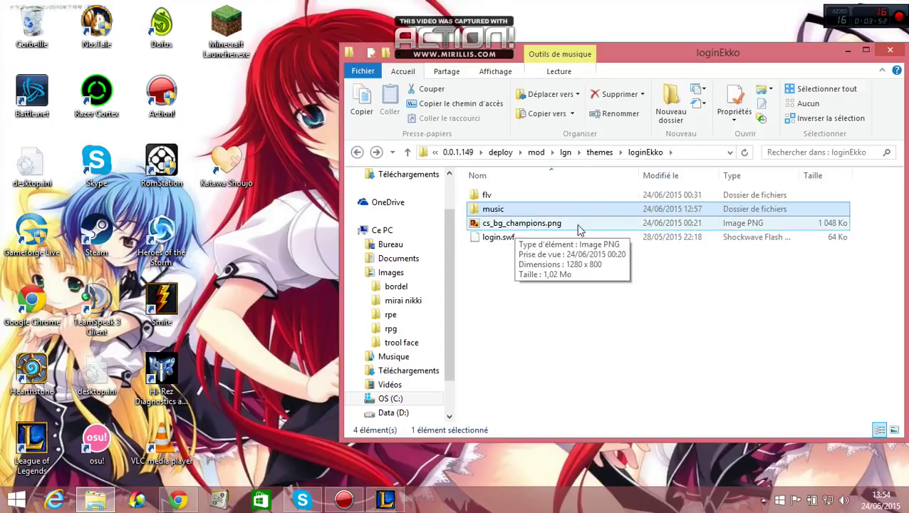
- Switch to the League of Legends login screen and enter the account password
{"action": "left_click", "coordinate": [386, 501]}
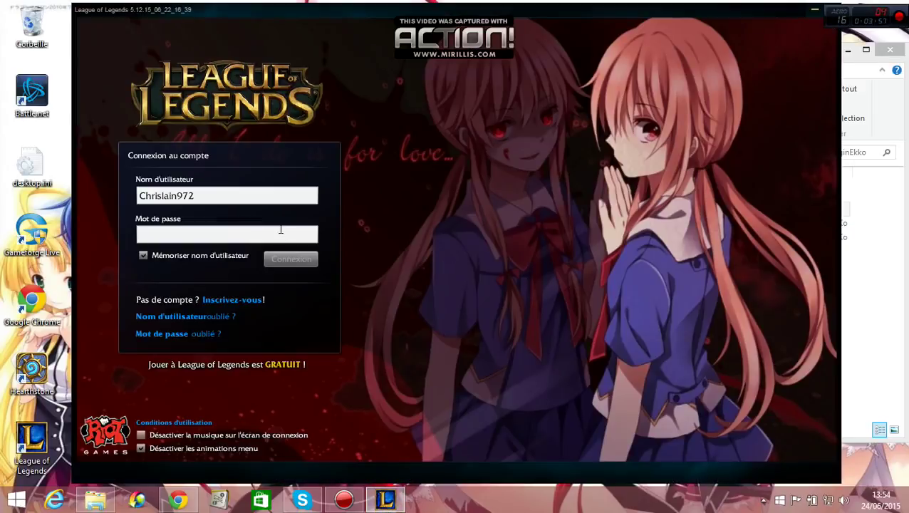
{"action": "type", "text": "**"}
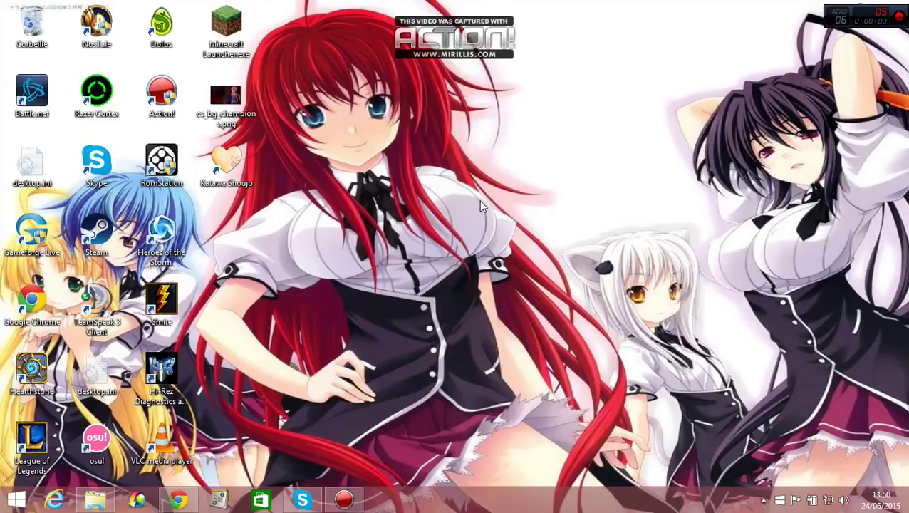
- Start the League of Legends client from its launcher
{"action": "left_click_drag", "start_coordinate": [402, 133], "coordinate": [662, 299]}
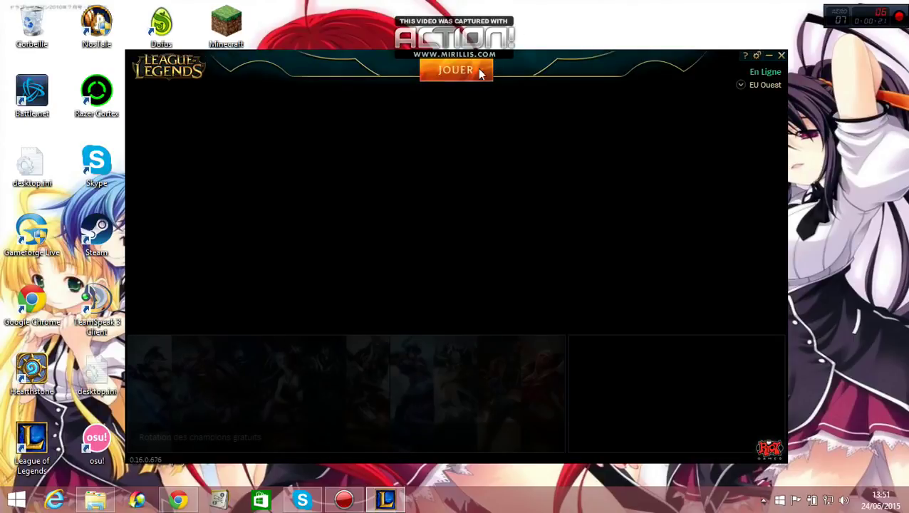
{"action": "left_click", "coordinate": [472, 74]}
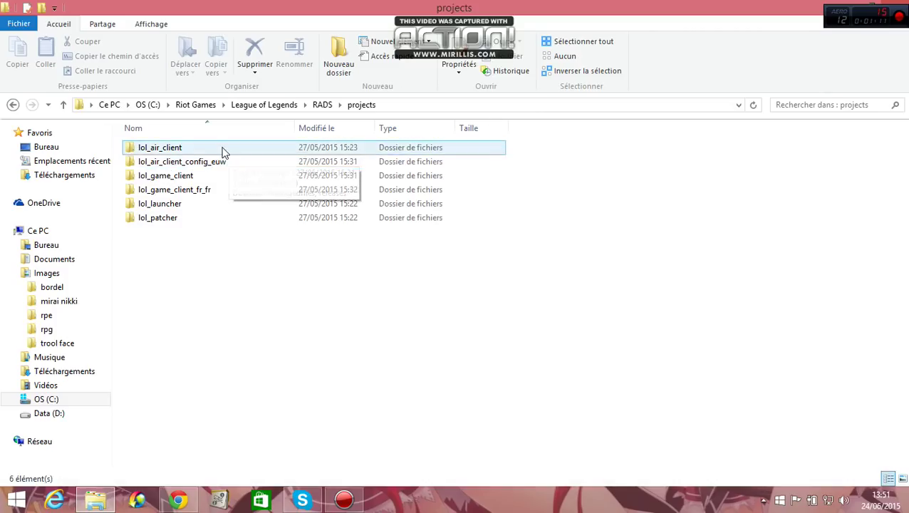
- Open the lol_air_client folder under RADS\projects
{"action": "double_click", "coordinate": [221, 149]}
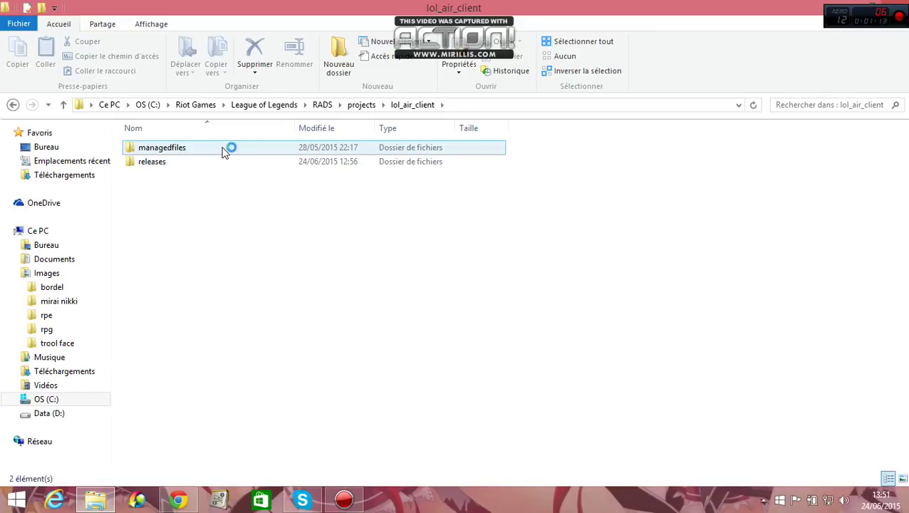
{"action": "double_click", "coordinate": [223, 150]}
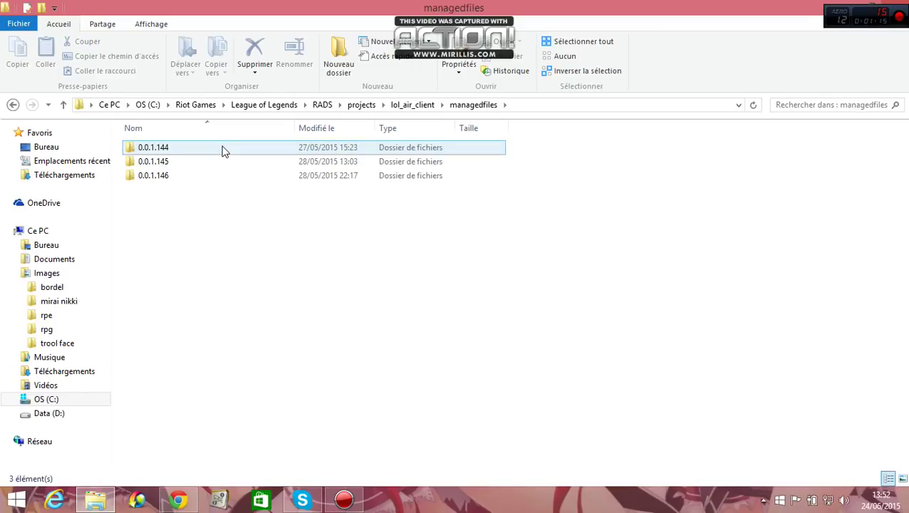
{"action": "double_click", "coordinate": [223, 149]}
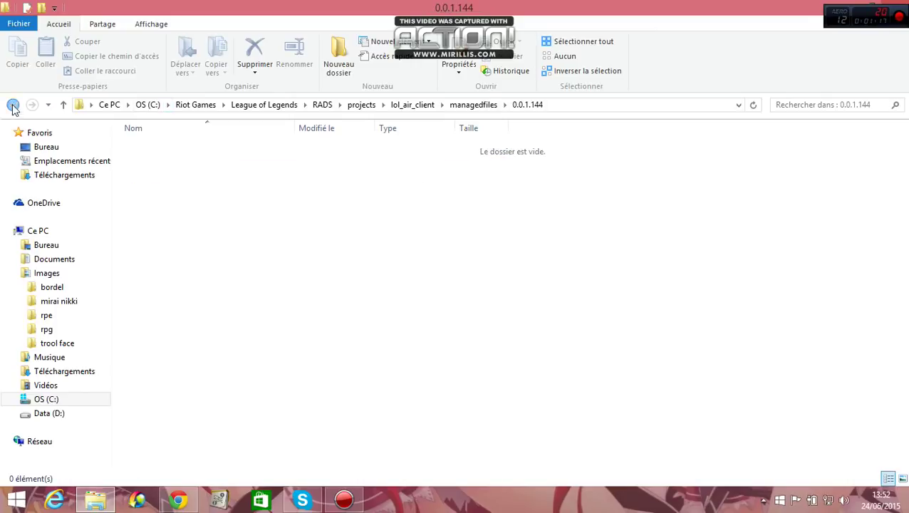
{"action": "left_click", "coordinate": [13, 105]}
{"action": "left_click", "coordinate": [13, 105]}
{"action": "left_click", "coordinate": [33, 104]}
- Open the mod folder under releases\0.0.1.149\deploy in lol_air_client
{"action": "double_click", "coordinate": [235, 162]}
{"action": "double_click", "coordinate": [216, 148]}
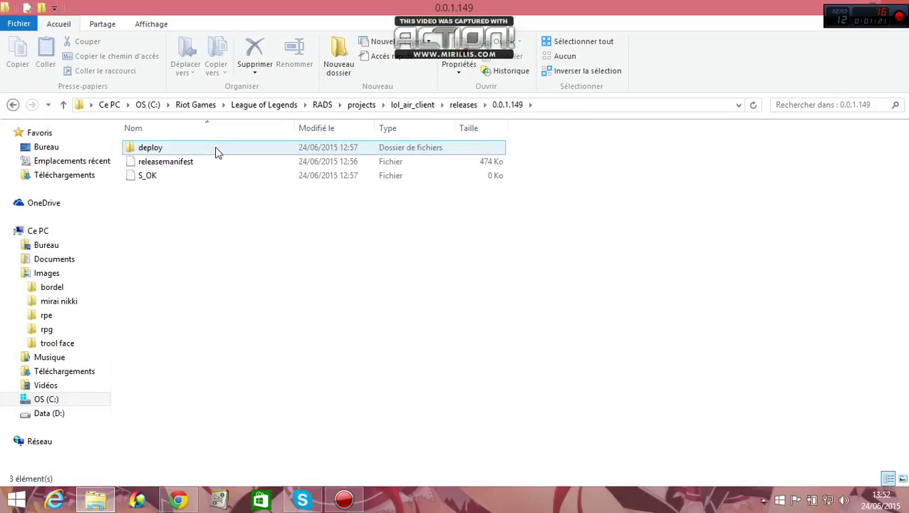
{"action": "double_click", "coordinate": [216, 147]}
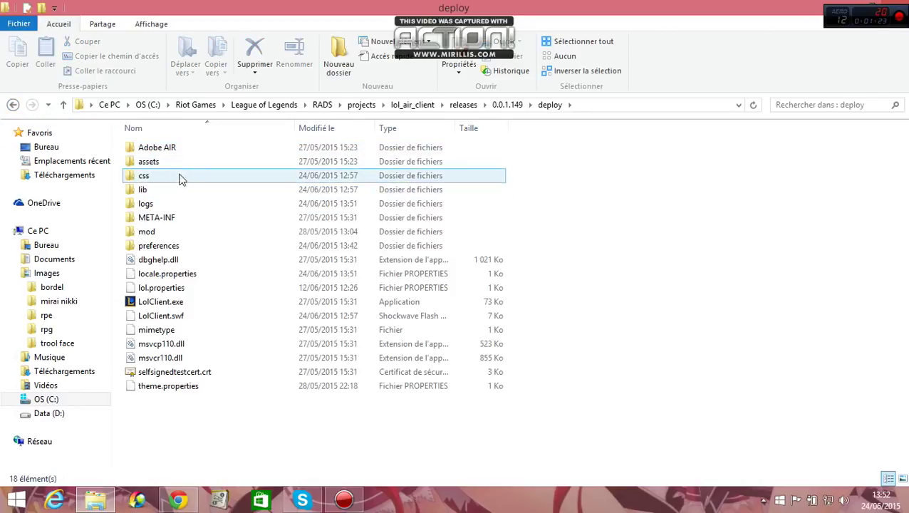
{"action": "double_click", "coordinate": [177, 234]}
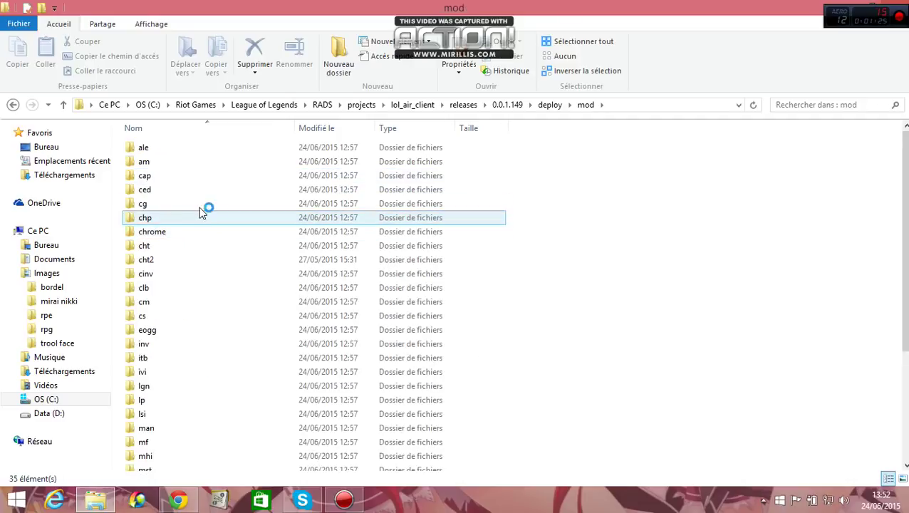
- Open the loginEkko theme folder under lgn\themes within the mod folder
{"action": "scroll", "coordinate": [235, 417], "scroll_direction": "down", "scroll_amount": 1}
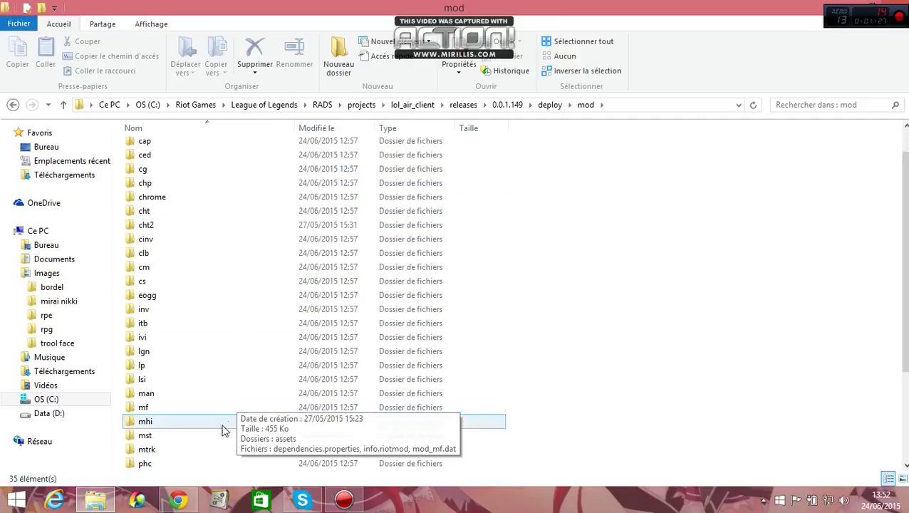
{"action": "scroll", "coordinate": [196, 346], "scroll_direction": "up", "scroll_amount": 1}
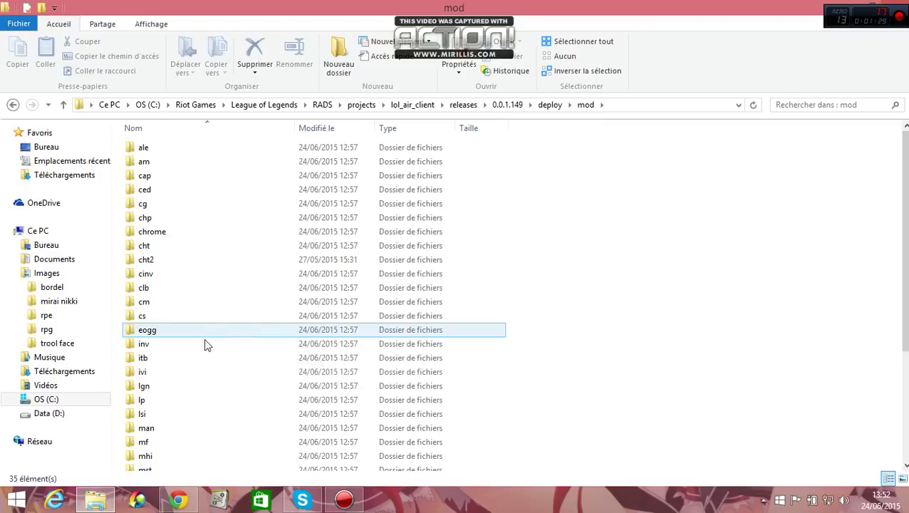
{"action": "double_click", "coordinate": [188, 386]}
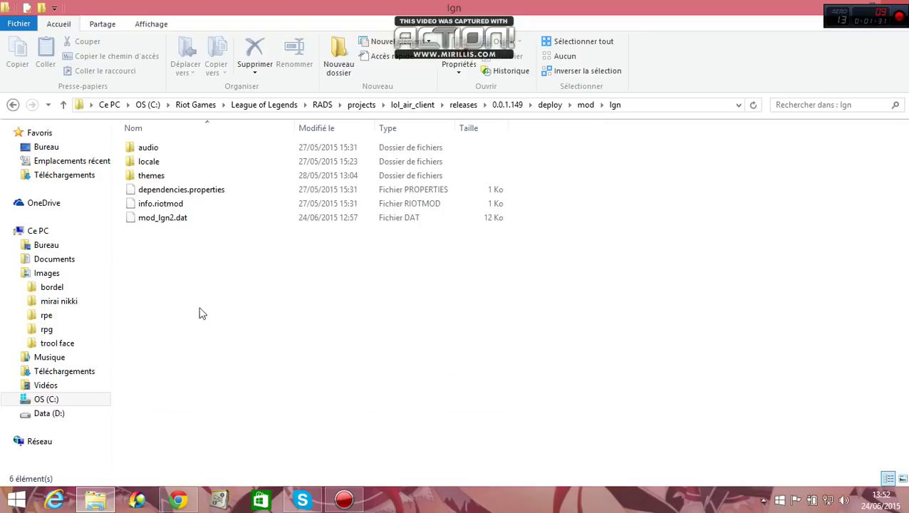
{"action": "double_click", "coordinate": [199, 178]}
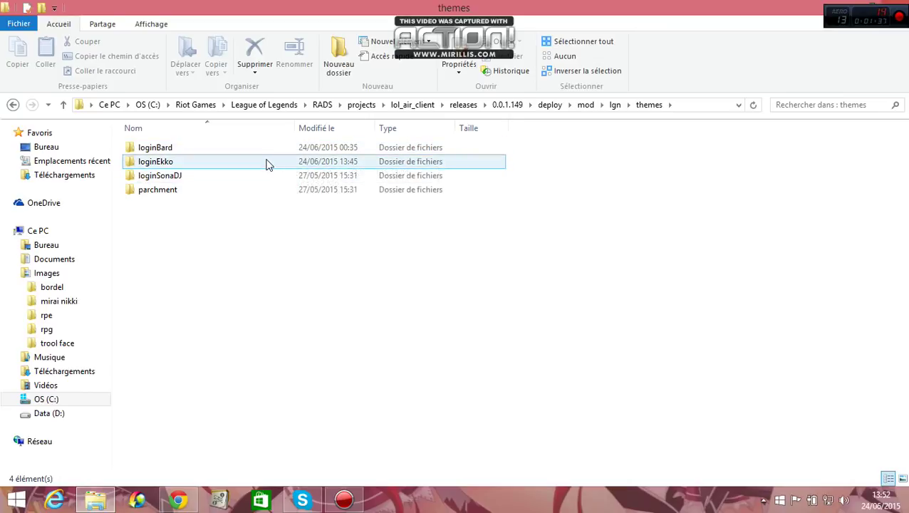
{"action": "double_click", "coordinate": [231, 163]}
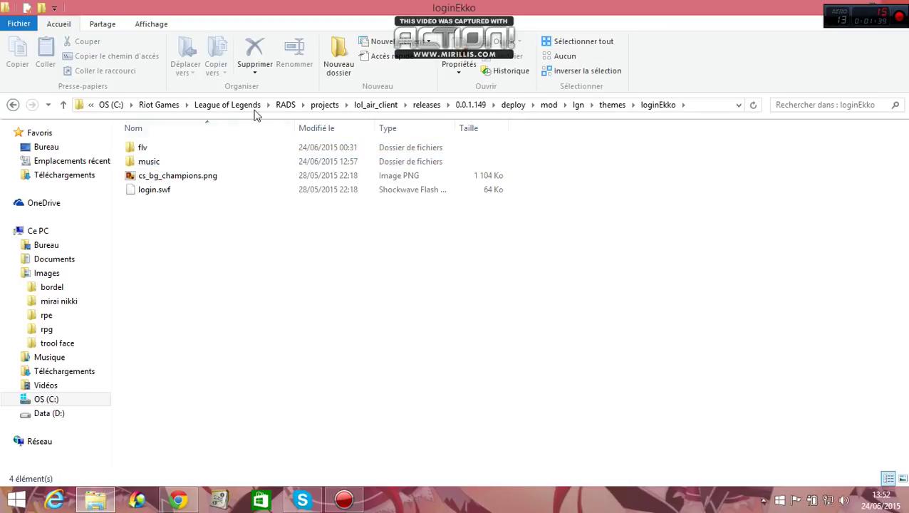
- View the cs_bg_champions.png background image in the loginEkko folder and close the viewer
{"action": "double_click", "coordinate": [232, 181]}
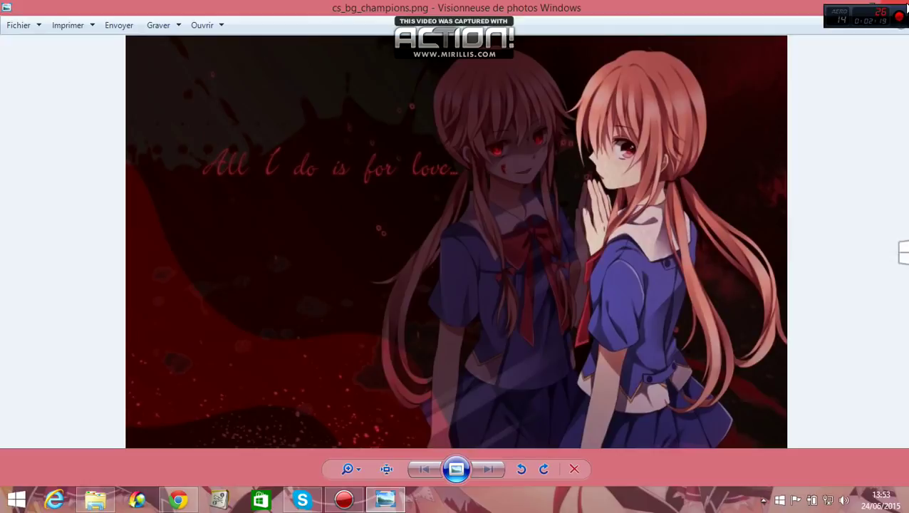
{"action": "left_click", "coordinate": [903, 7]}
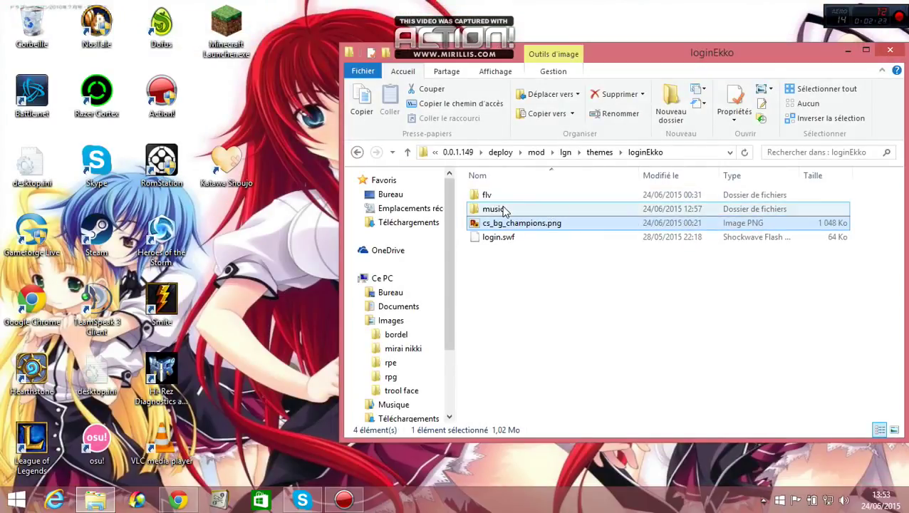
- Open loginEkko's music folder and look over its MP3 files
{"action": "double_click", "coordinate": [503, 209]}
{"action": "double_click", "coordinate": [508, 223]}
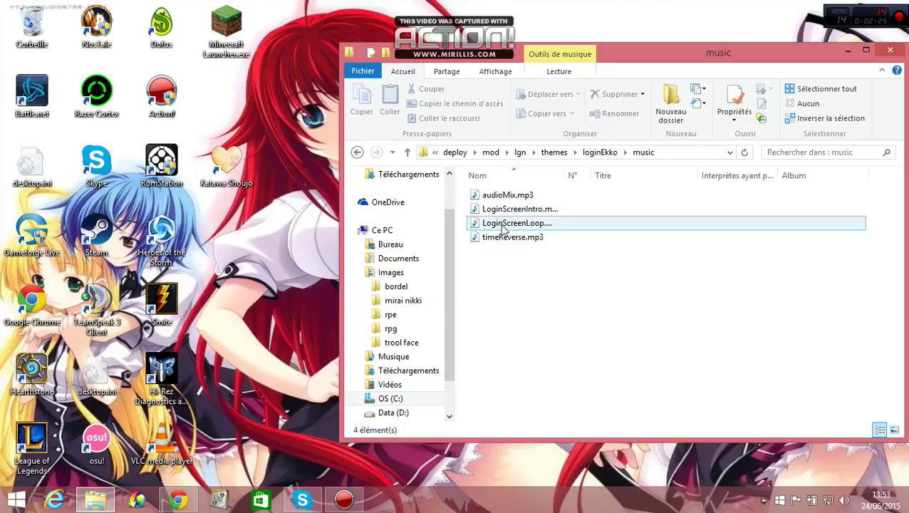
{"action": "left_click", "coordinate": [520, 198]}
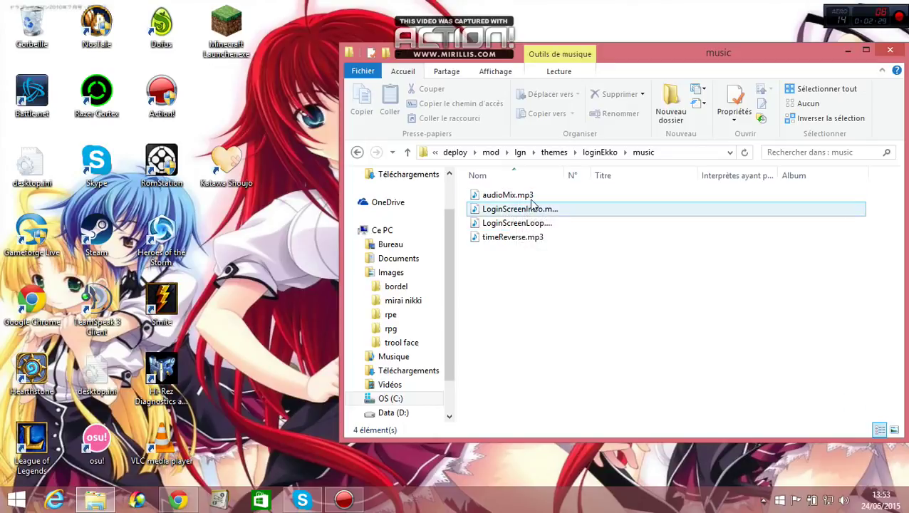
- Play LoginScreenIntro.mp3 from loginEkko's music folder to listen to the login screen's intro music
{"action": "double_click", "coordinate": [529, 211]}
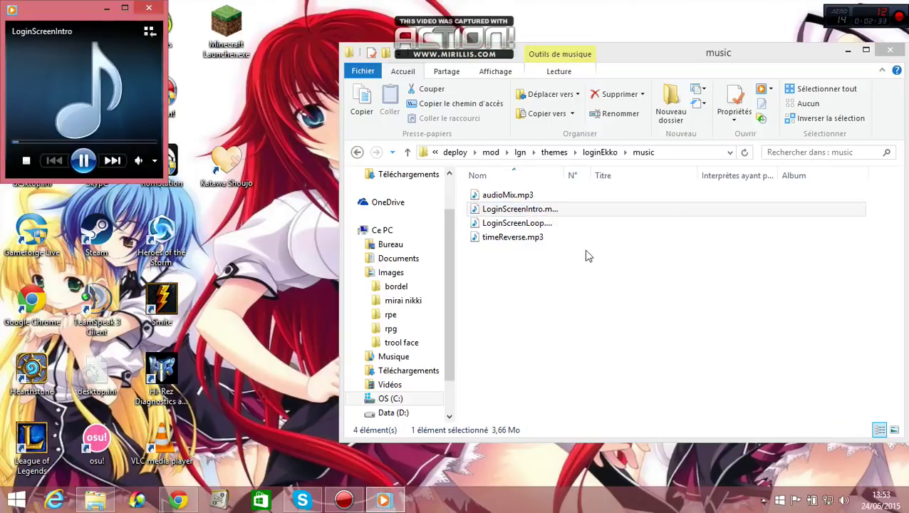
{"action": "left_click", "coordinate": [533, 210]}
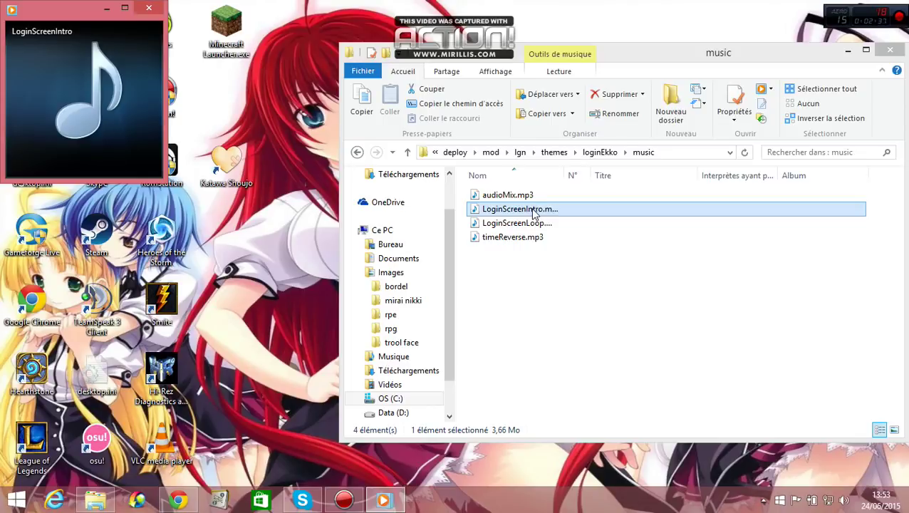
{"action": "left_click", "coordinate": [323, 116]}
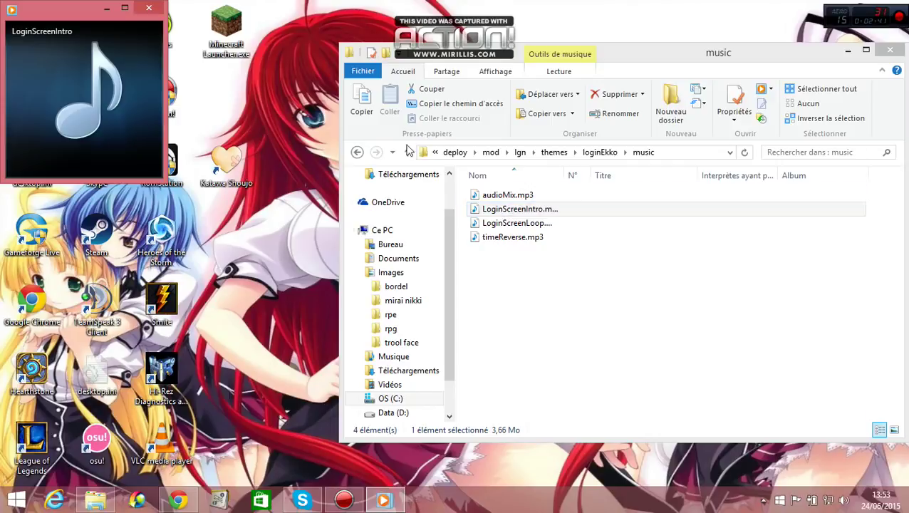
{"action": "mouse_move", "coordinate": [128, 41]}
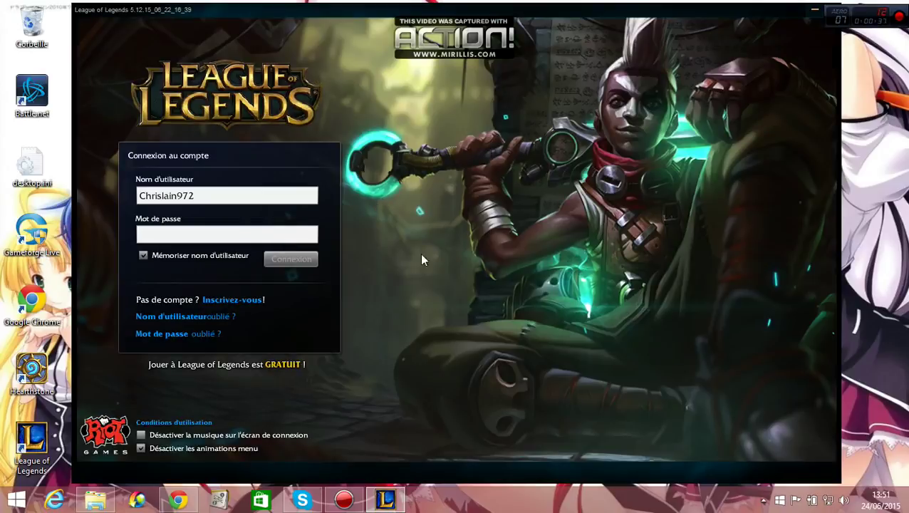
- Turn off the option that disables menu animations on the League of Legends login screen, and close the client
{"action": "left_click", "coordinate": [223, 449]}
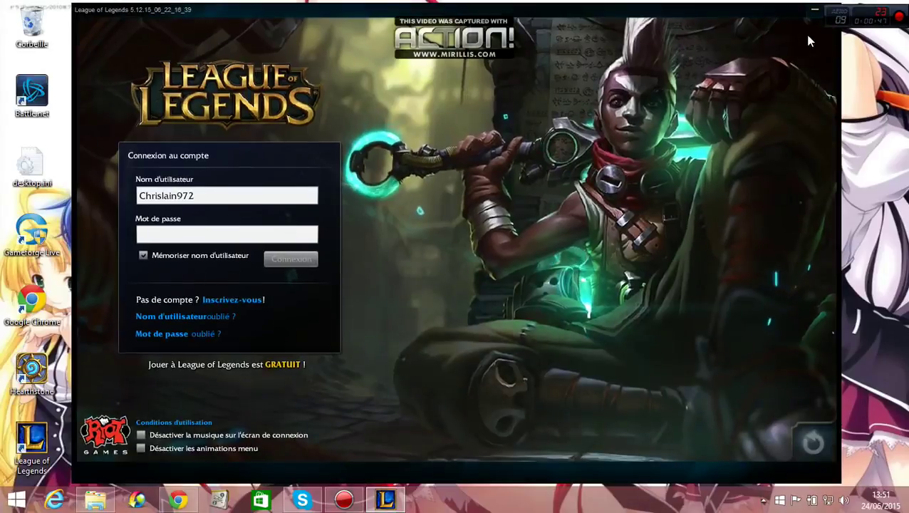
{"action": "left_click_drag", "start_coordinate": [774, 21], "coordinate": [632, 23]}
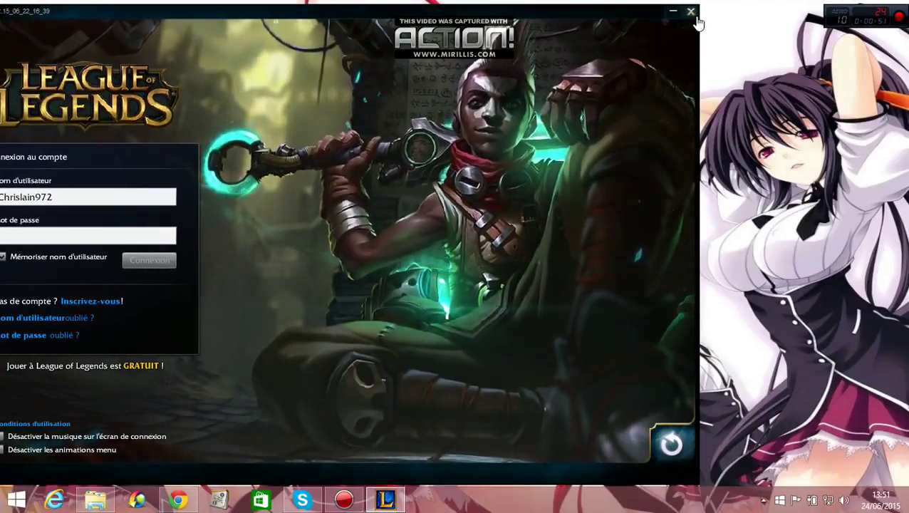
{"action": "left_click", "coordinate": [690, 12]}
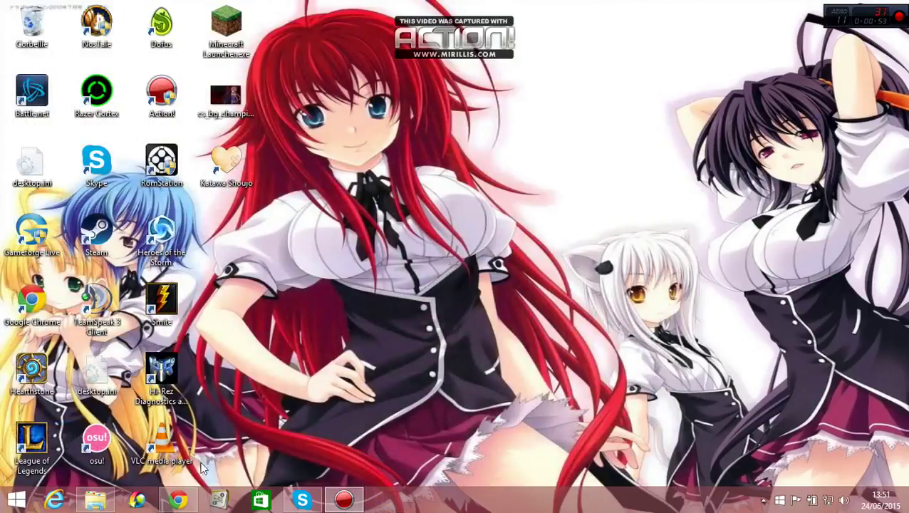
- Open the projects folder under Riot Games\League of Legends\RADS on drive C: in File Explorer
{"action": "left_click", "coordinate": [97, 499]}
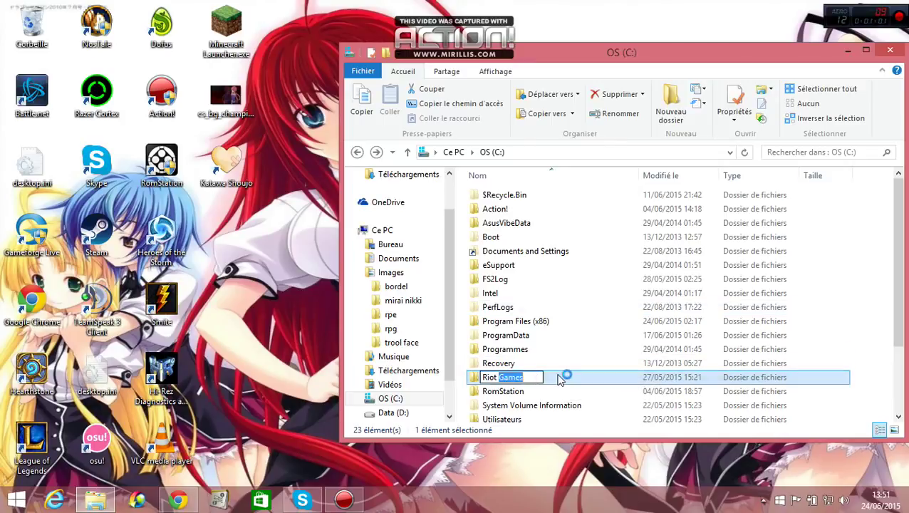
{"action": "double_click", "coordinate": [555, 381]}
{"action": "double_click", "coordinate": [558, 198]}
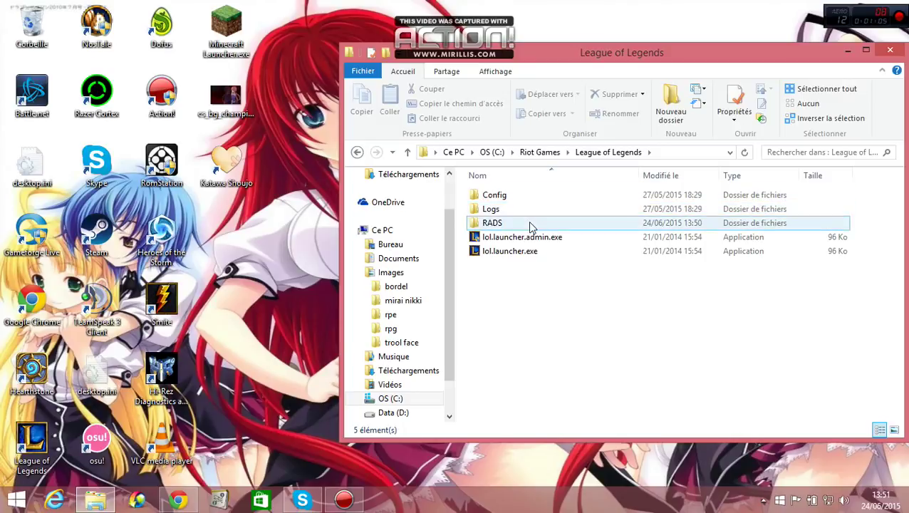
{"action": "double_click", "coordinate": [527, 223]}
{"action": "double_click", "coordinate": [536, 211]}
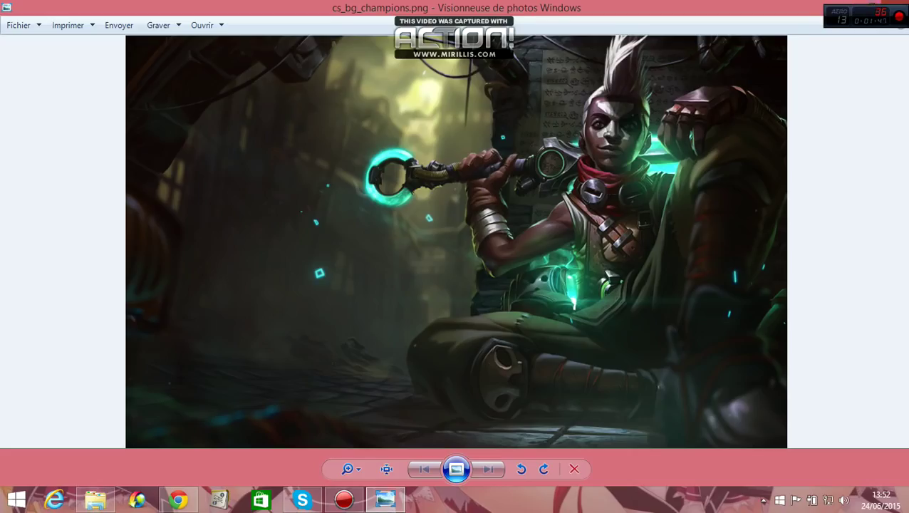
- Close the image viewer and compare loginEkko's cs_bg_champions.png with the desktop copy beside a reduced folder window
{"action": "key", "text": "Escape"}
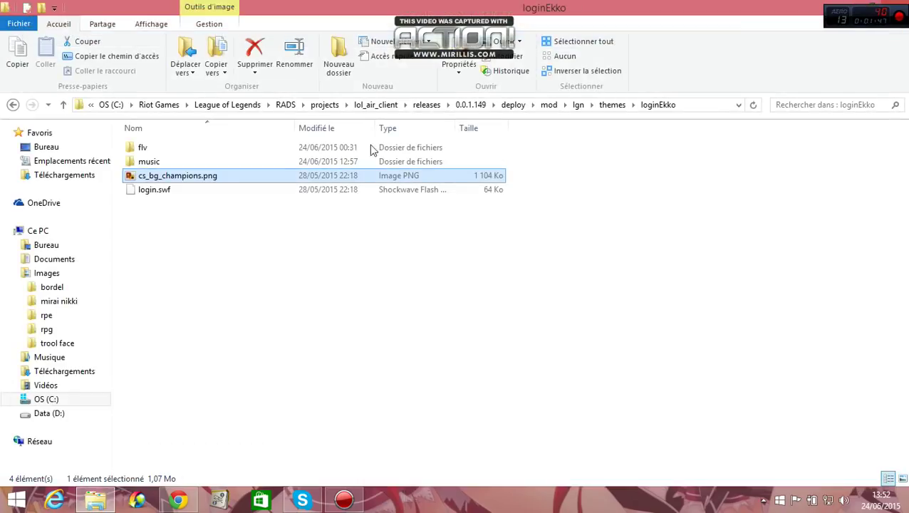
{"action": "double_click", "coordinate": [425, 13]}
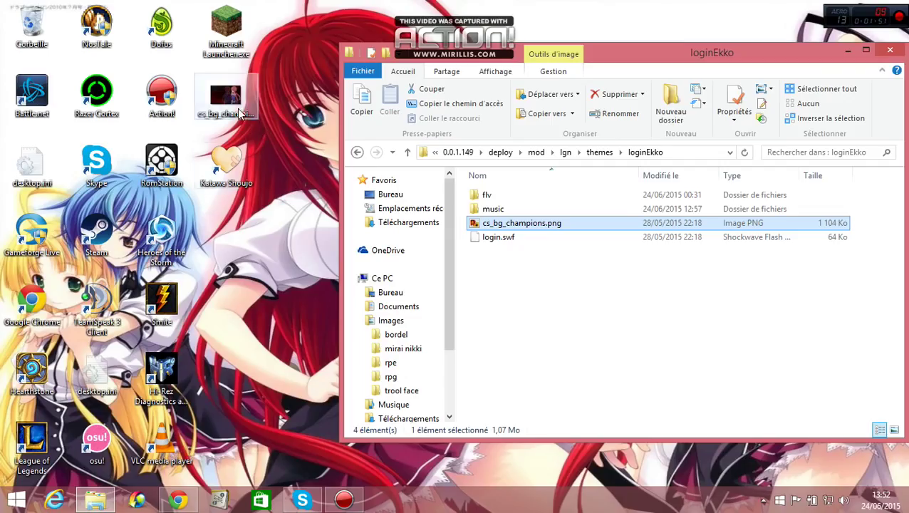
{"action": "left_click", "coordinate": [237, 108]}
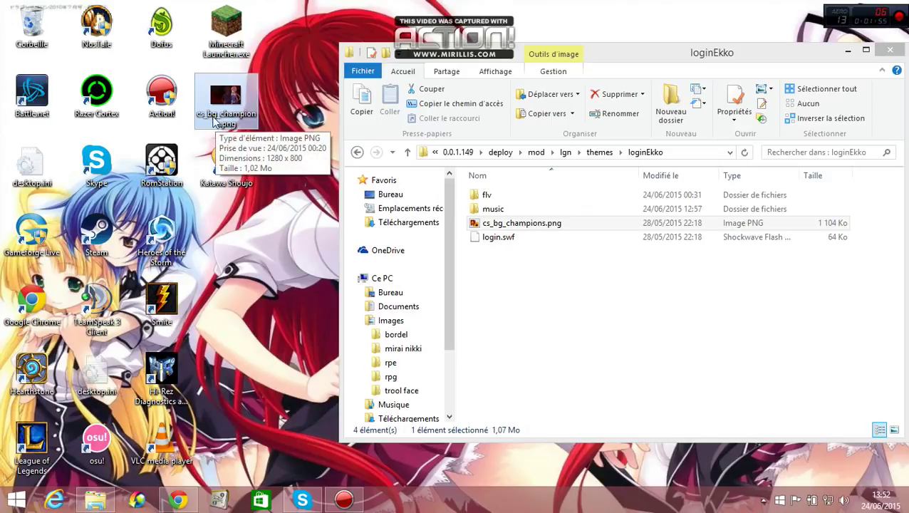
{"action": "left_click", "coordinate": [530, 225]}
{"action": "left_click", "coordinate": [225, 107]}
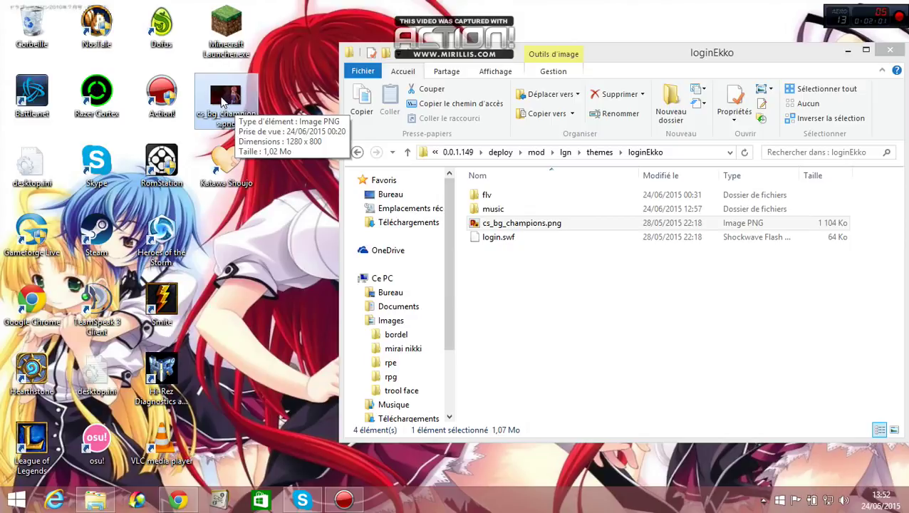
{"action": "left_click", "coordinate": [515, 227]}
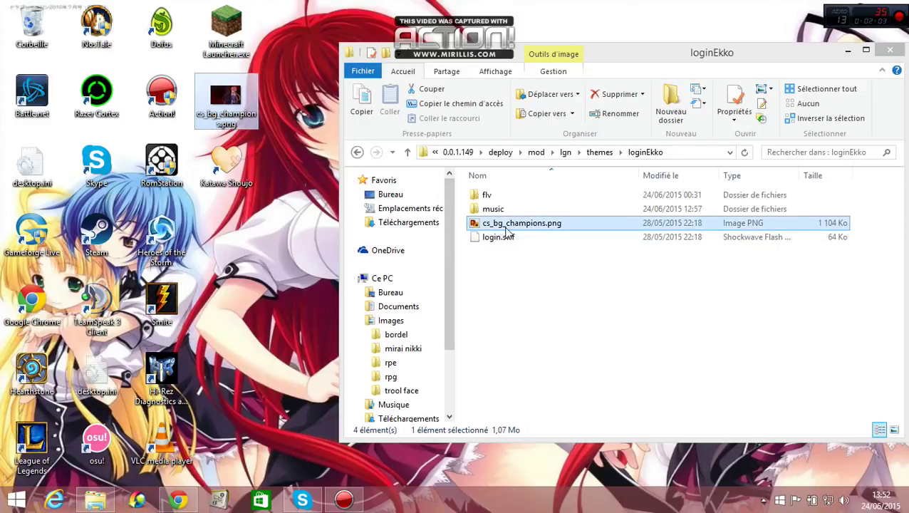
{"action": "left_click", "coordinate": [312, 135]}
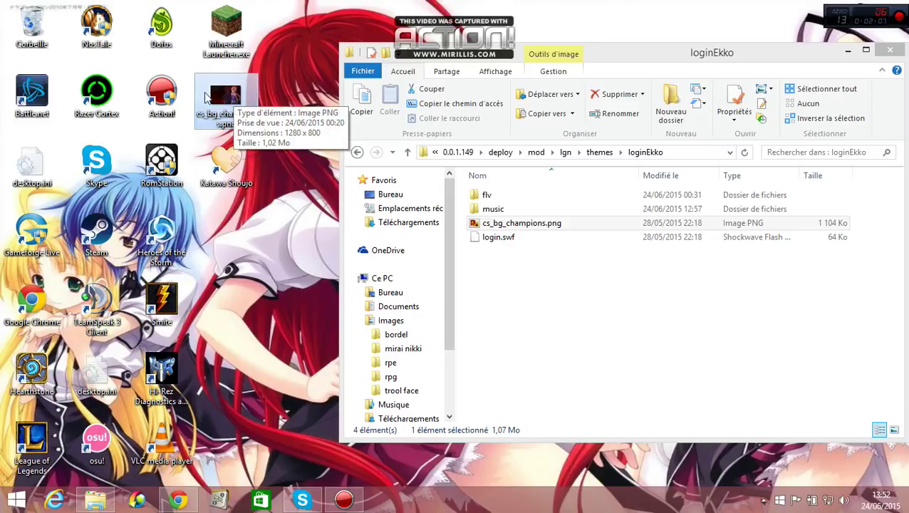
- Move cs_bg_champions.png from the desktop into the loginEkko folder, replacing the existing file of the same name
{"action": "left_click_drag", "start_coordinate": [220, 102], "coordinate": [538, 269]}
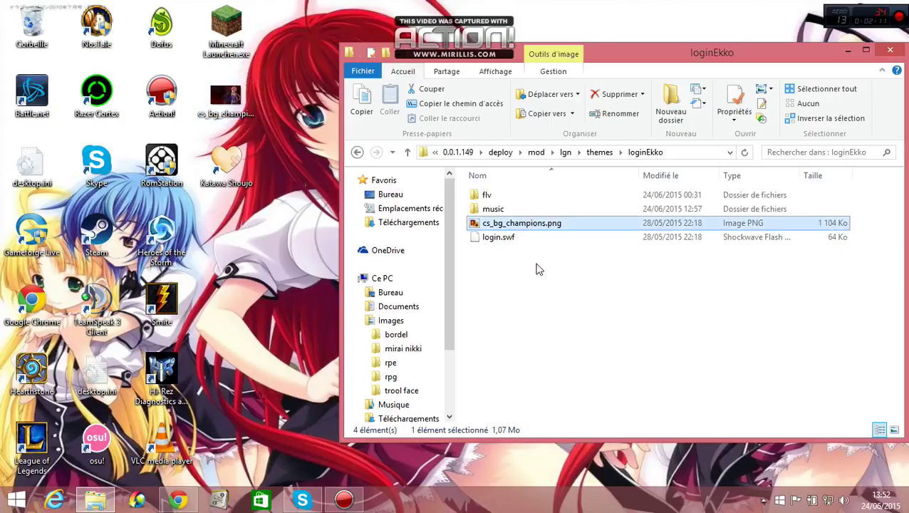
{"action": "left_click", "coordinate": [435, 155]}
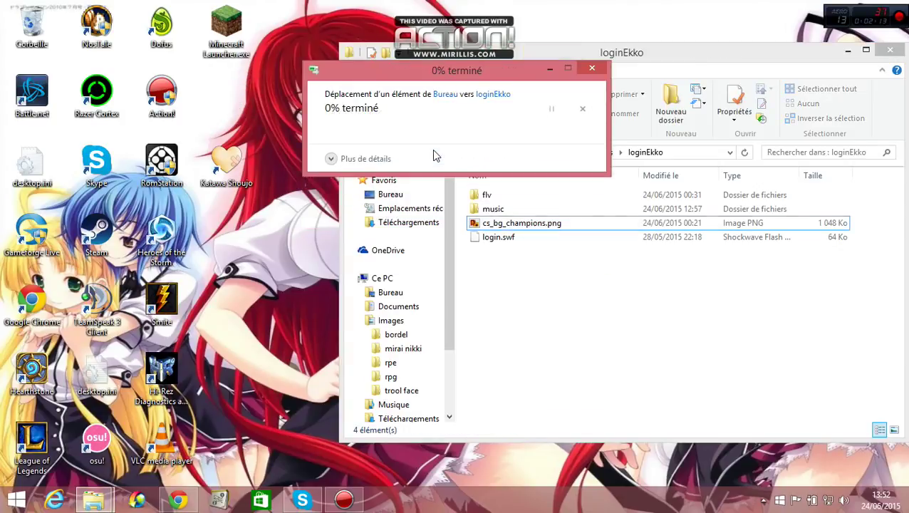
{"action": "left_click", "coordinate": [526, 225]}
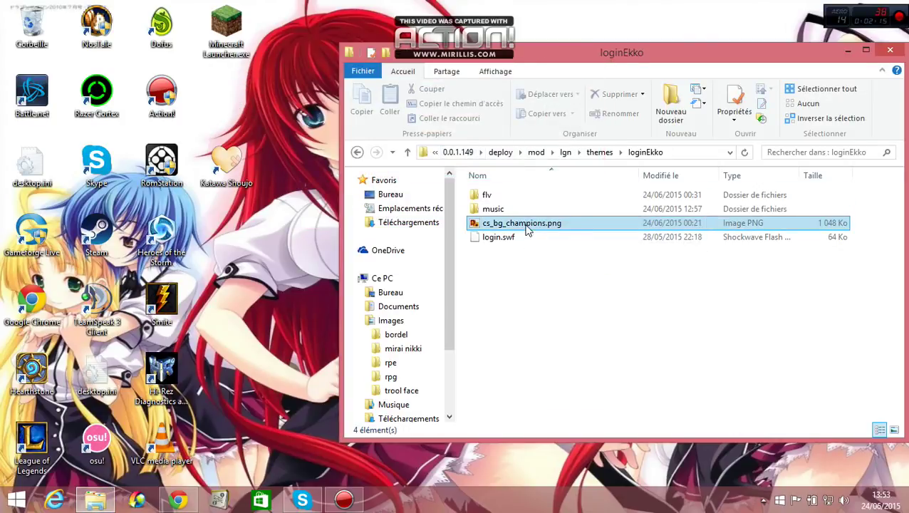